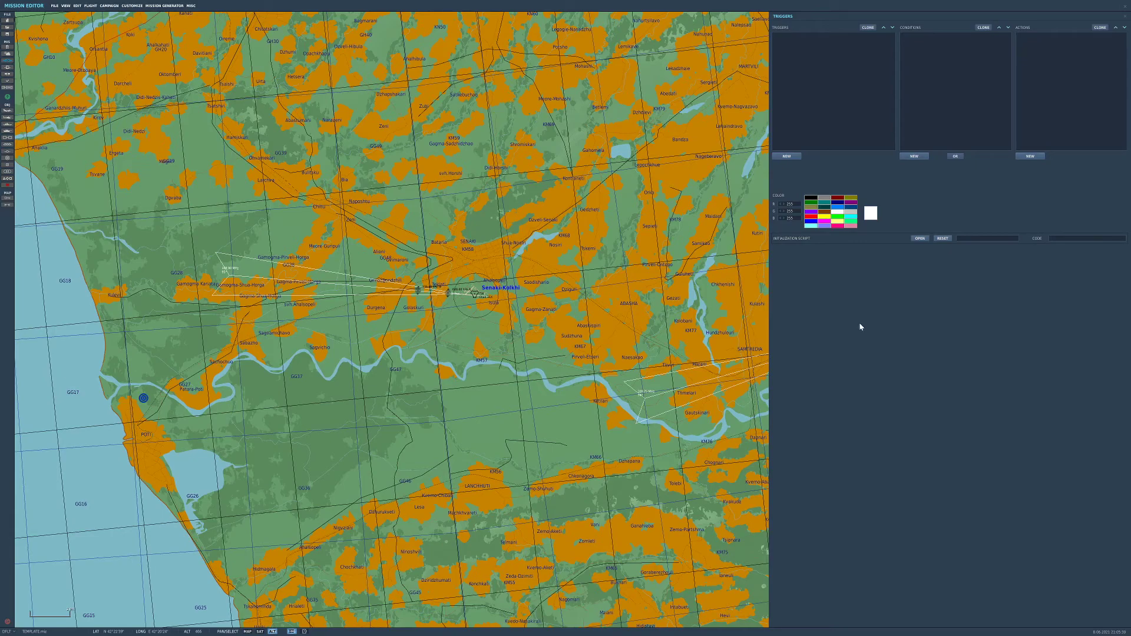
Hide the Triggers list and zoom in on the Senaki-Kolkhi to Kutaisi area
key(Escape)
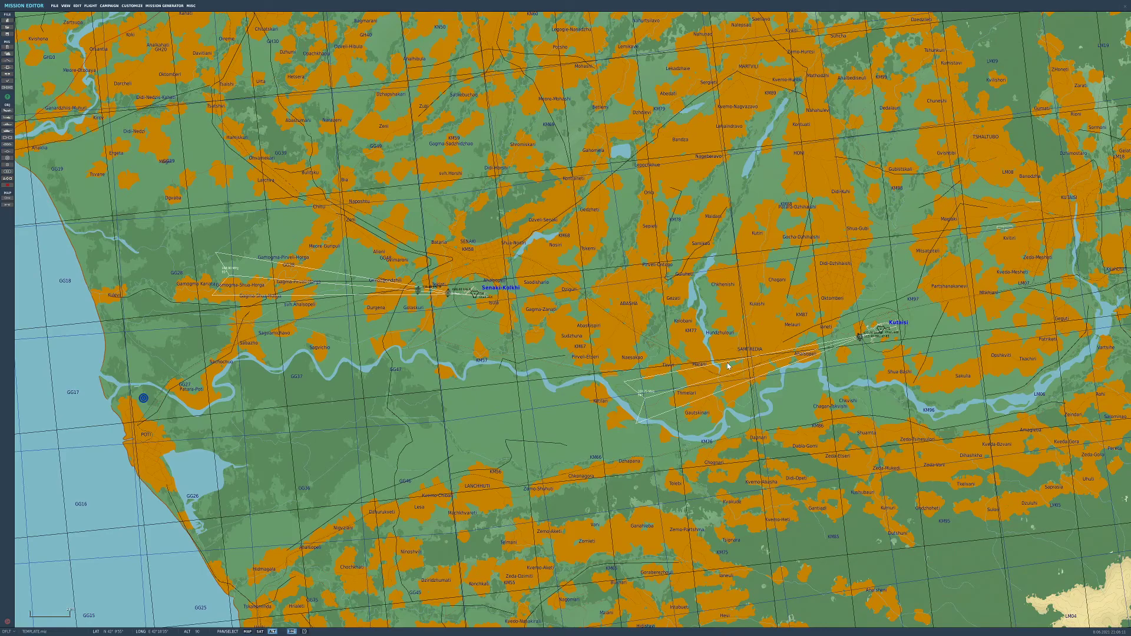
scroll(828, 448, up, 2)
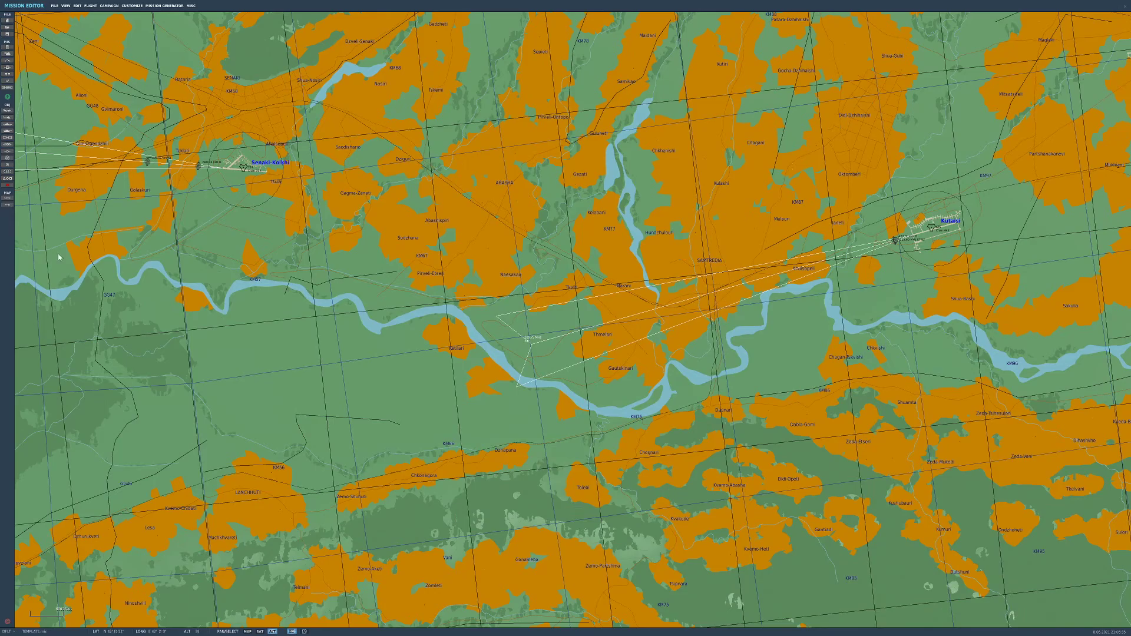
Place a trigger zone on the Senaki-Kolkhi runway with radius 25000
drag(858, 242, 943, 395)
scroll(327, 215, up, 5)
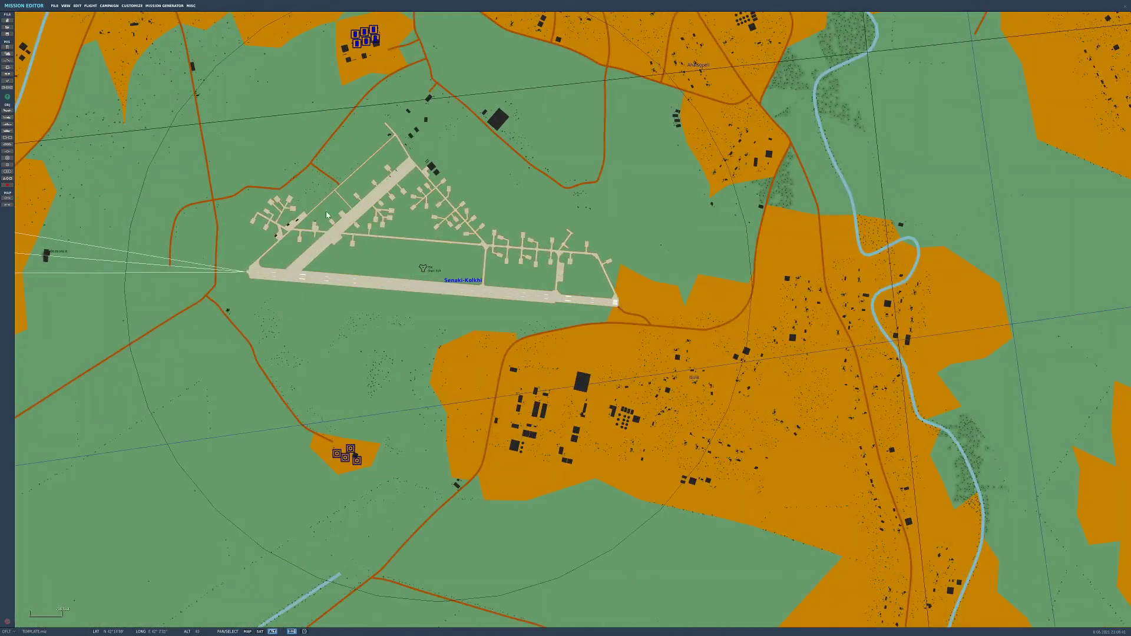
scroll(327, 215, up, 3)
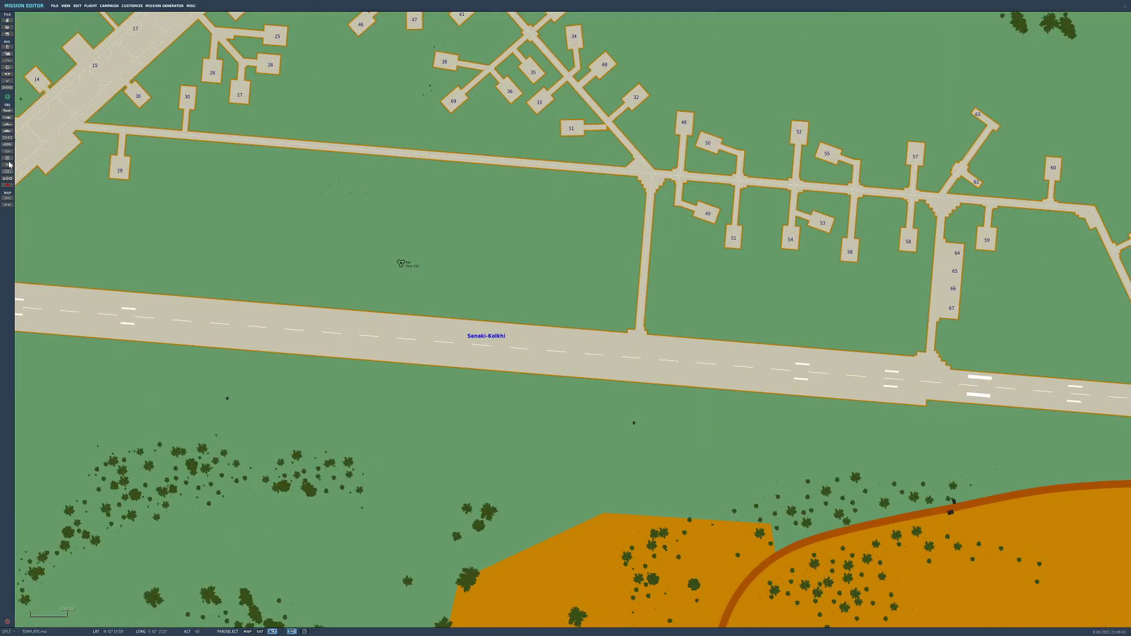
click(9, 164)
click(486, 349)
click(1070, 42)
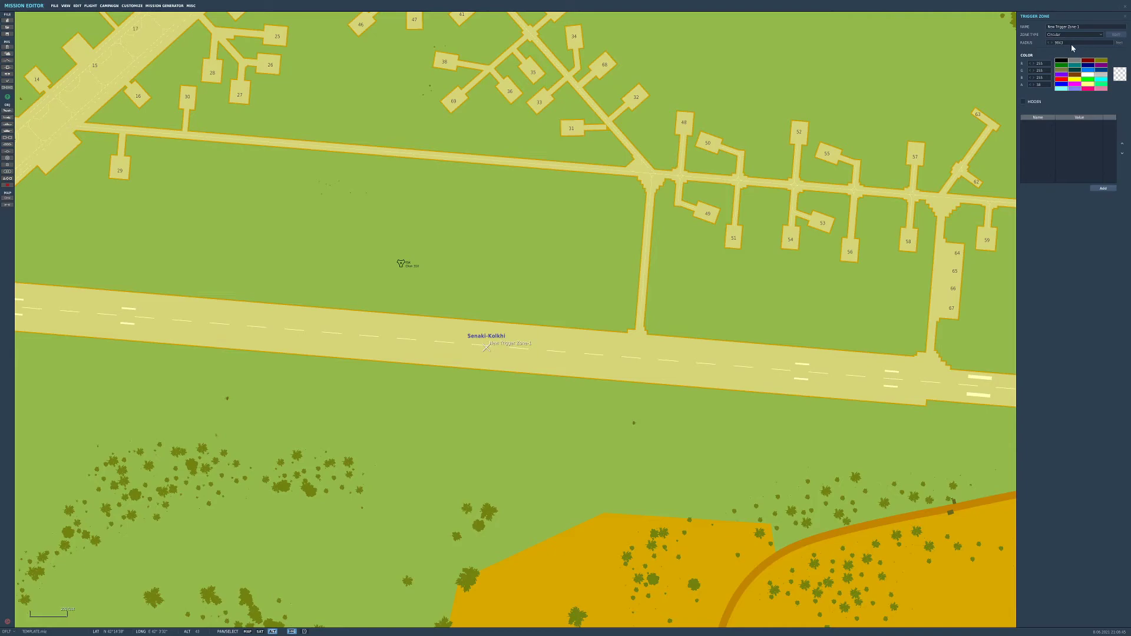
text(25000)
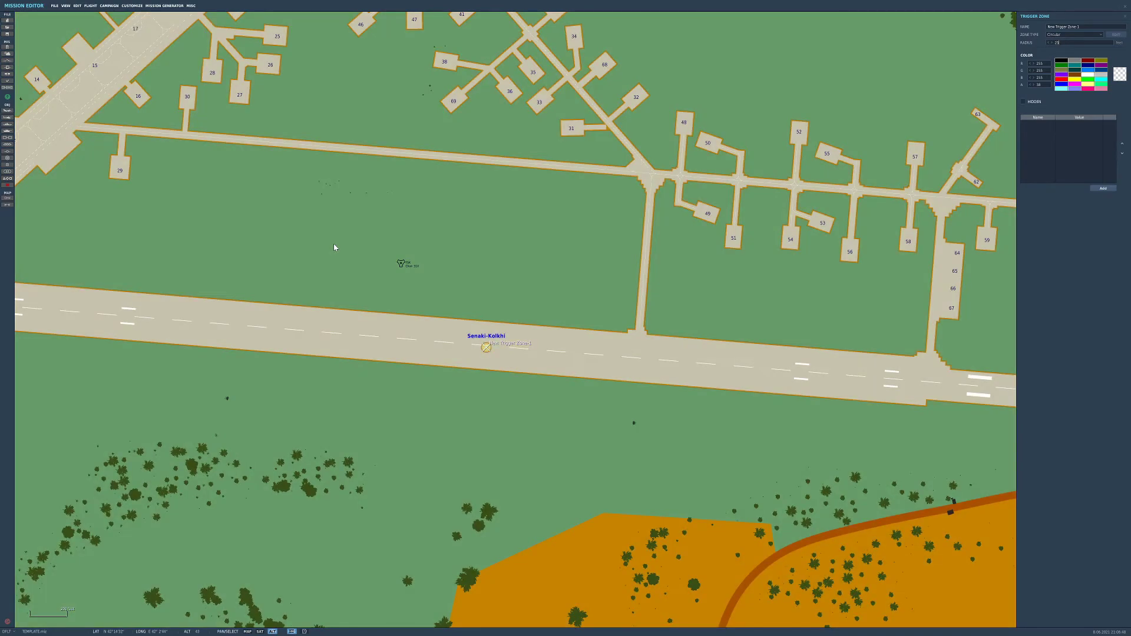
click(486, 339)
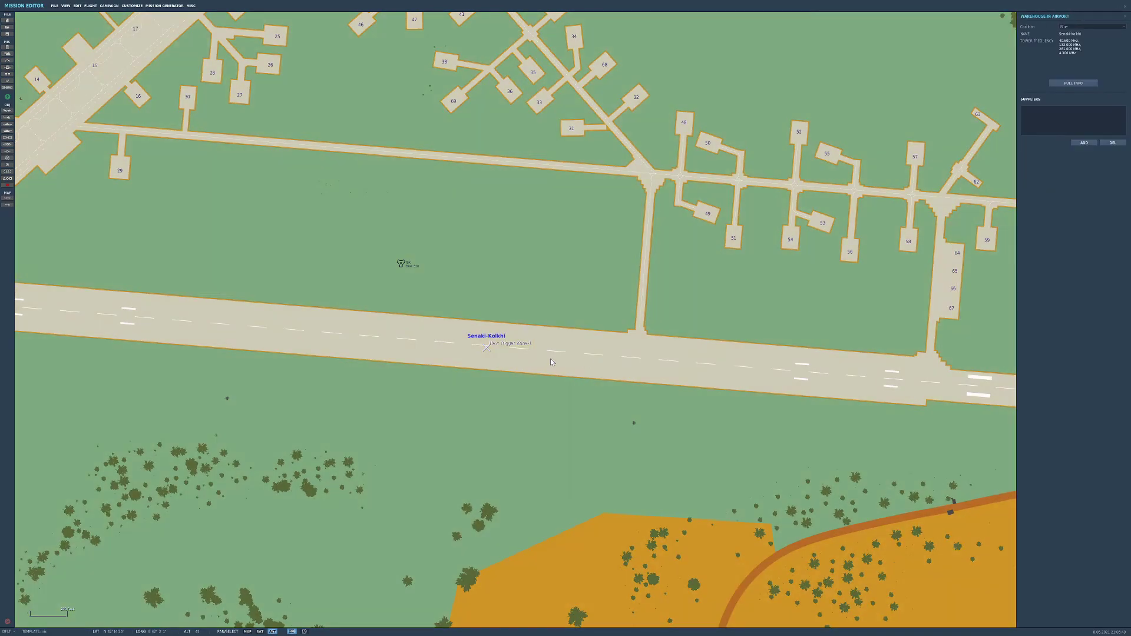
scroll(353, 306, down, 3)
scroll(412, 330, up, 6)
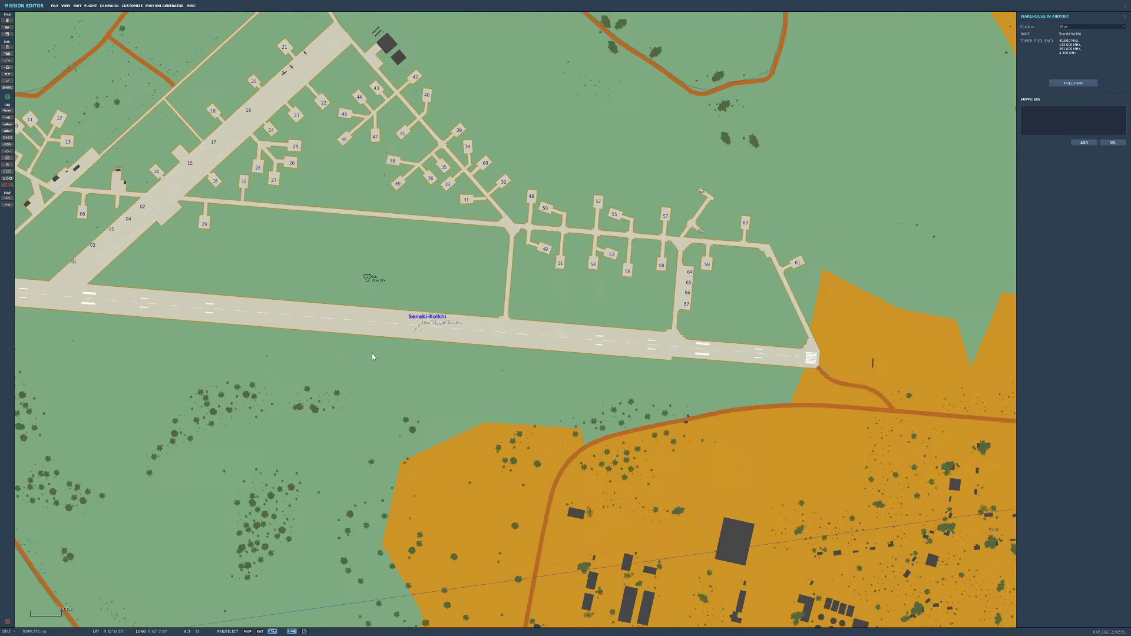
Rename the runway trigger zone to Drop Zone
click(456, 265)
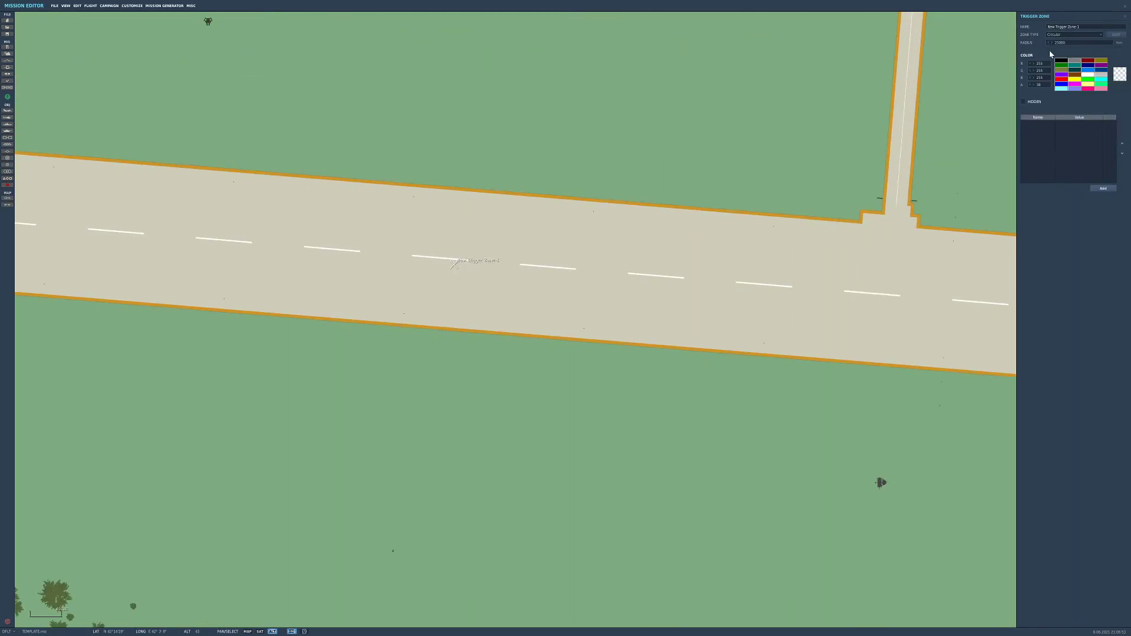
double_click(1089, 28)
text(Brop)
click(808, 196)
scroll(712, 280, down, 10)
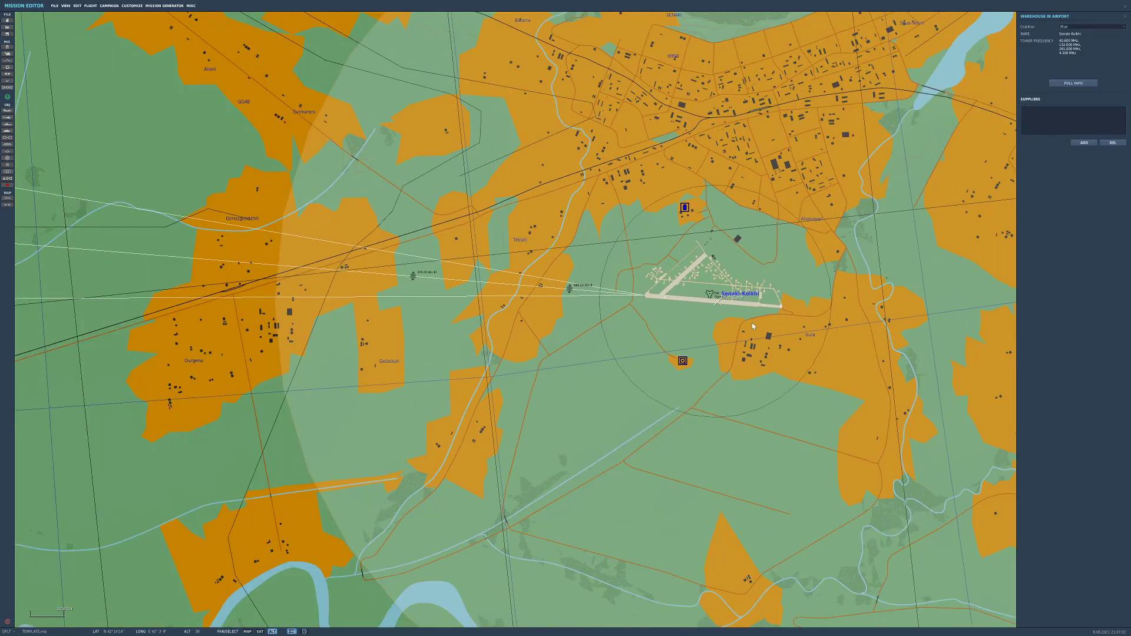
scroll(752, 326, down, 4)
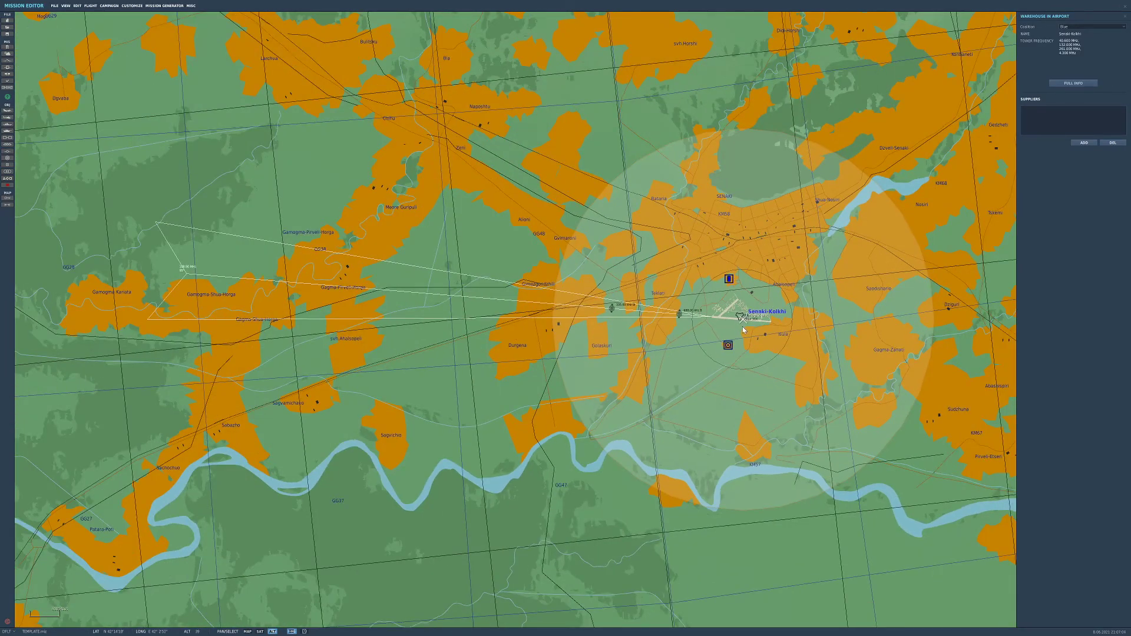
scroll(733, 320, up, 10)
scroll(737, 301, up, 6)
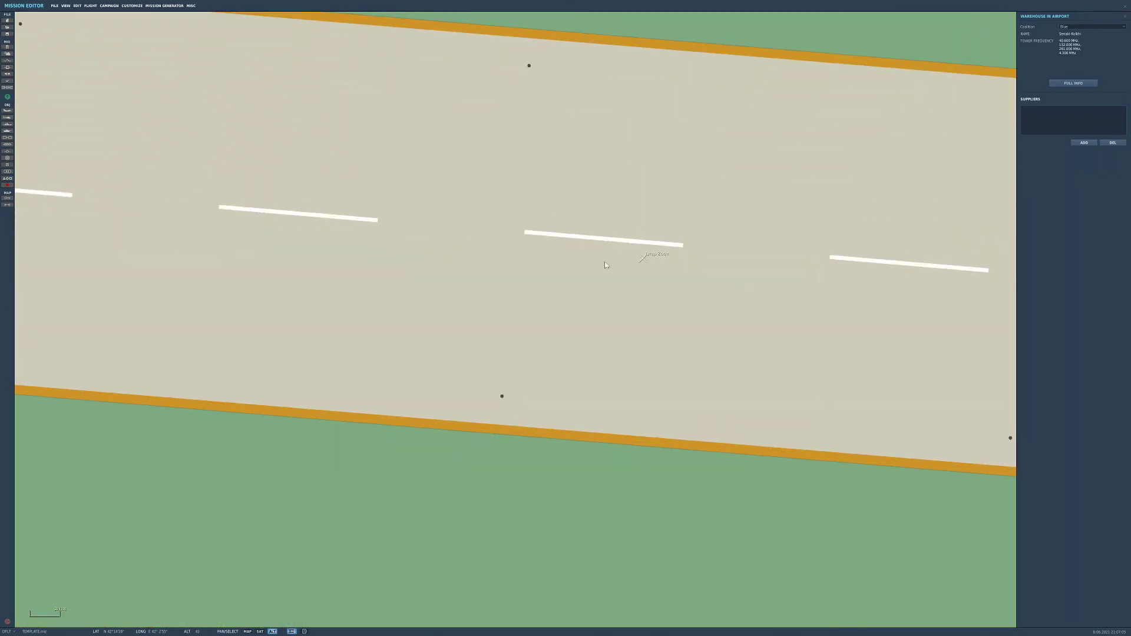
Place a USA vehicle group of type Scout HMMWV on the runway near Drop Zone
click(7, 131)
click(416, 199)
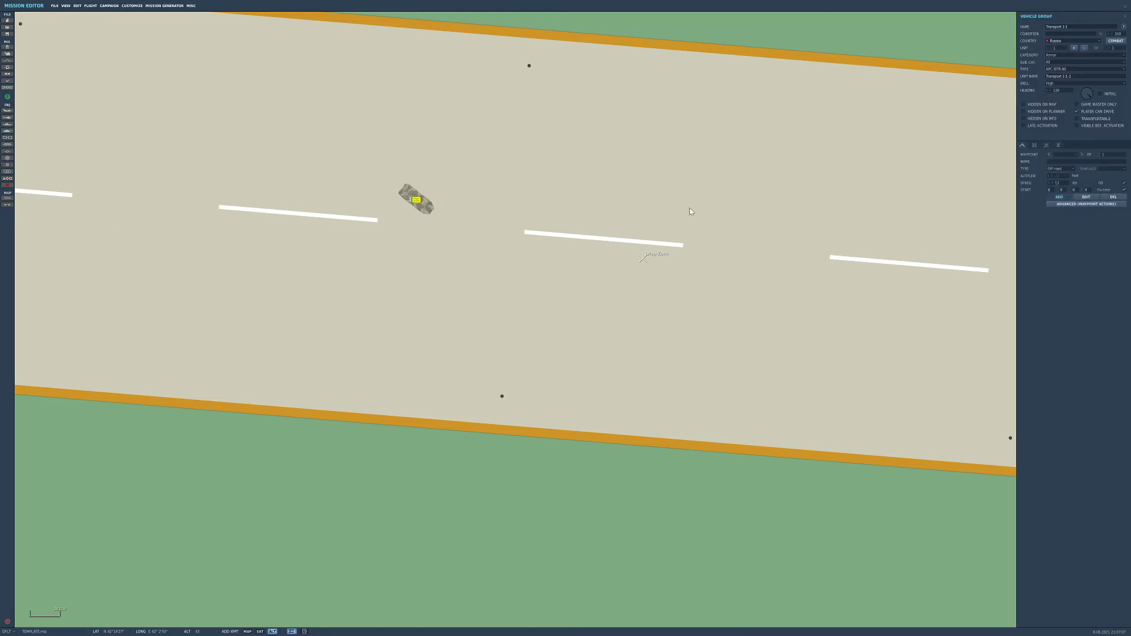
click(1073, 40)
click(1061, 47)
click(1068, 54)
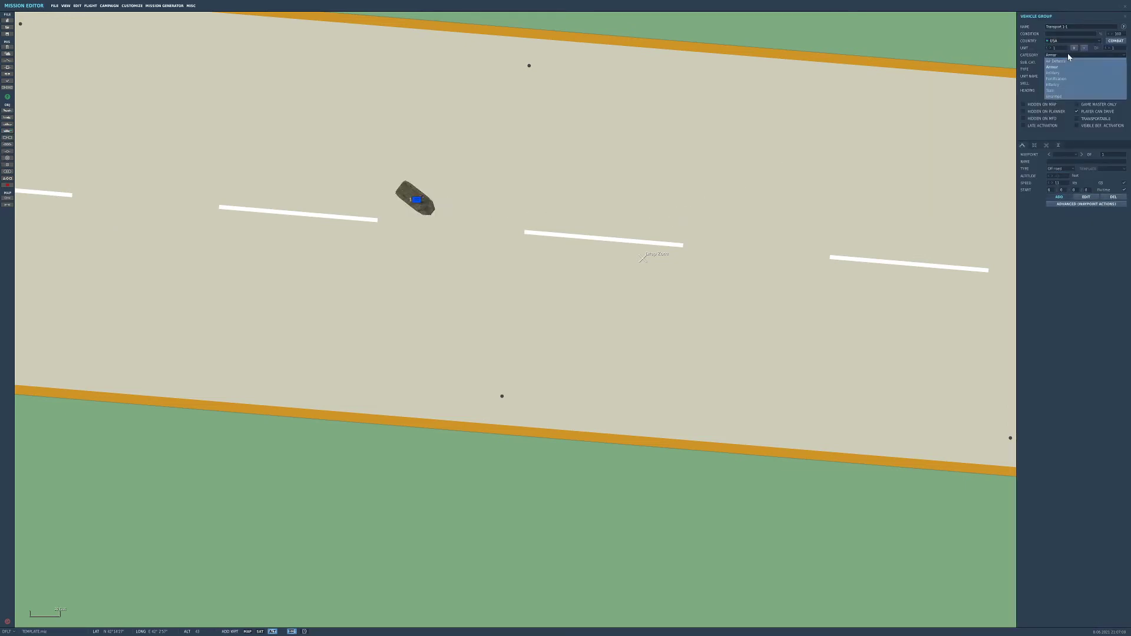
click(1069, 55)
click(1070, 69)
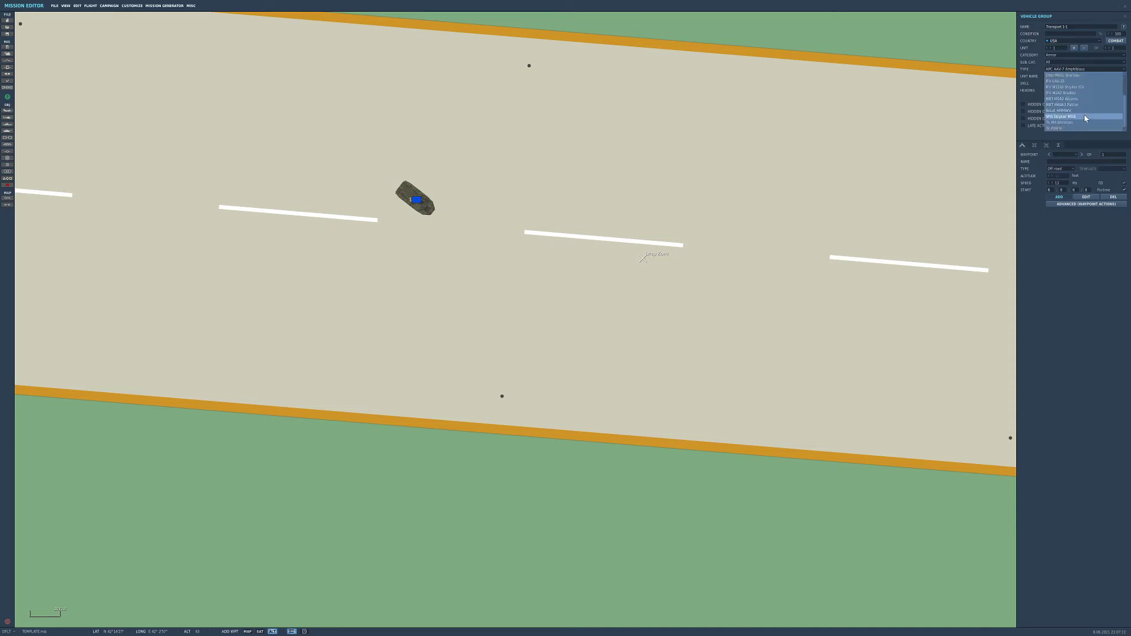
click(1081, 110)
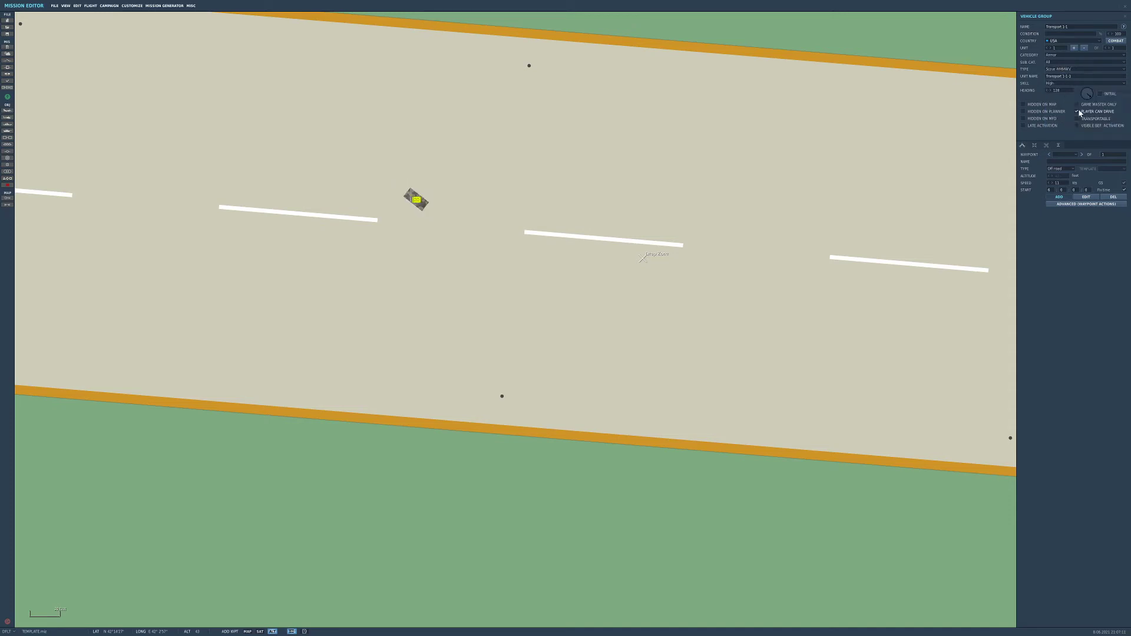
Add a second HMMWV and position both vehicles up the runway
click(1074, 49)
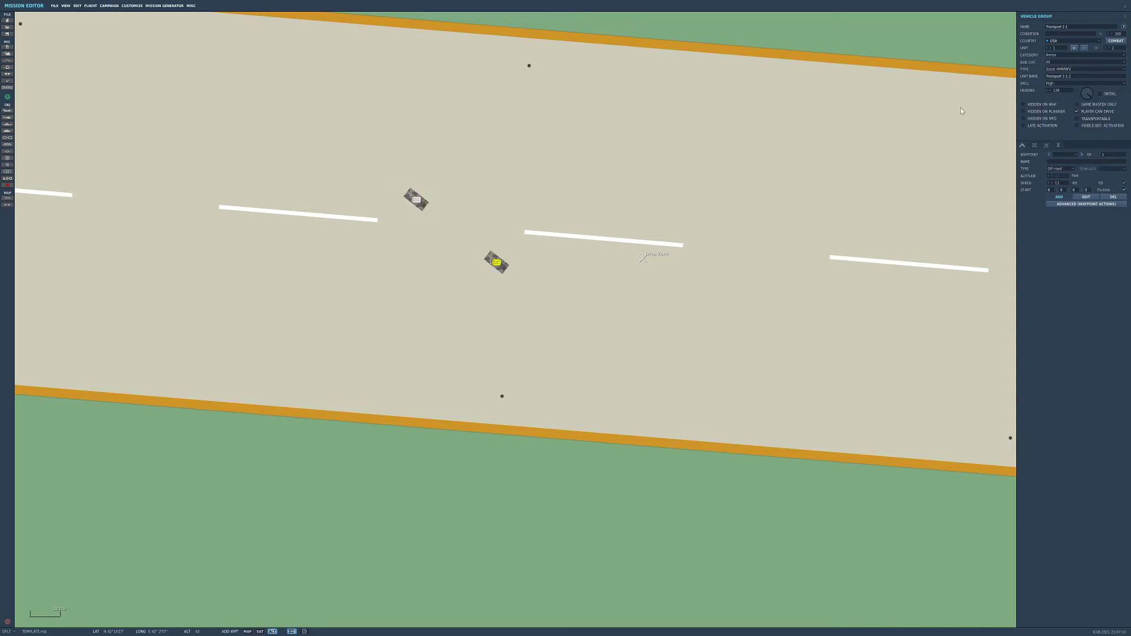
click(1089, 196)
drag(505, 185, 483, 133)
click(489, 225)
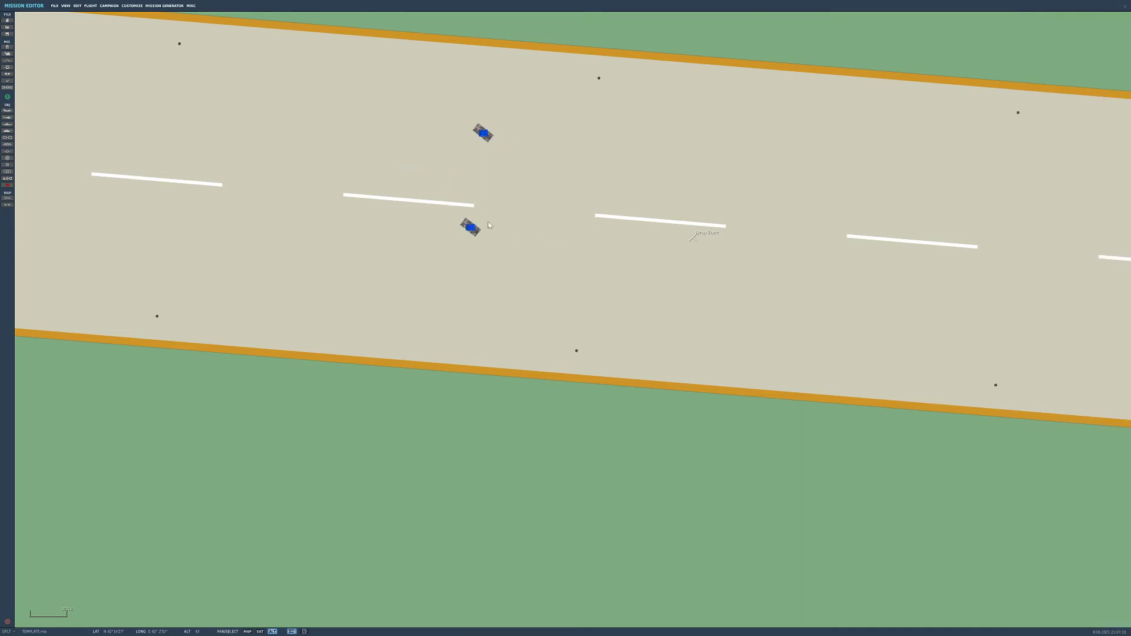
click(470, 229)
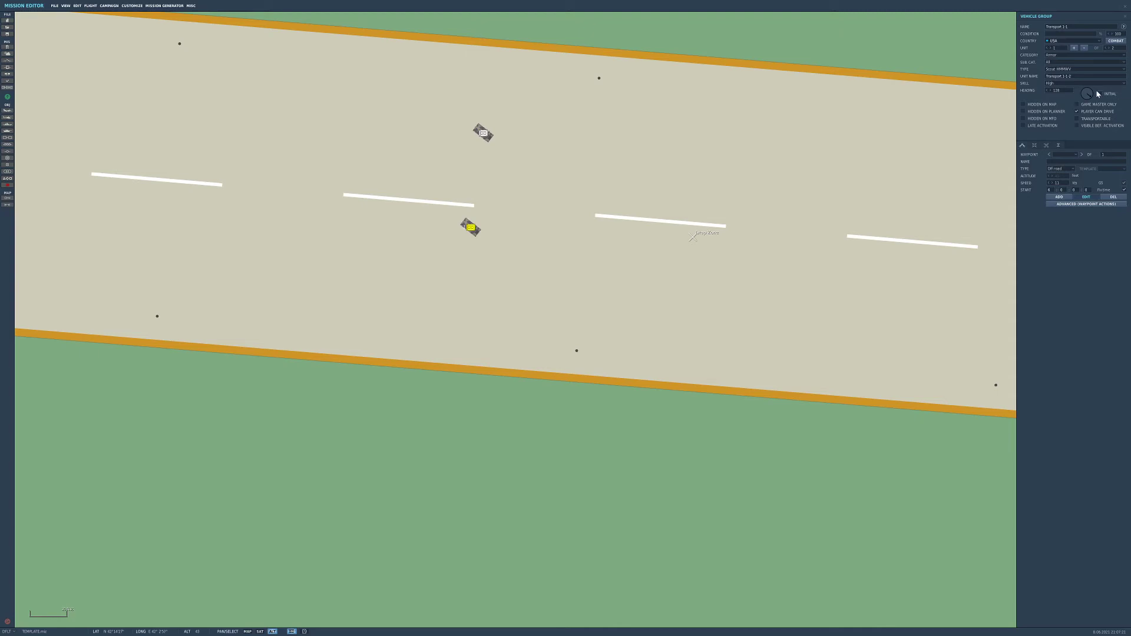
Add Infantry M4 soldiers to the group
click(1075, 49)
click(1072, 62)
click(1071, 54)
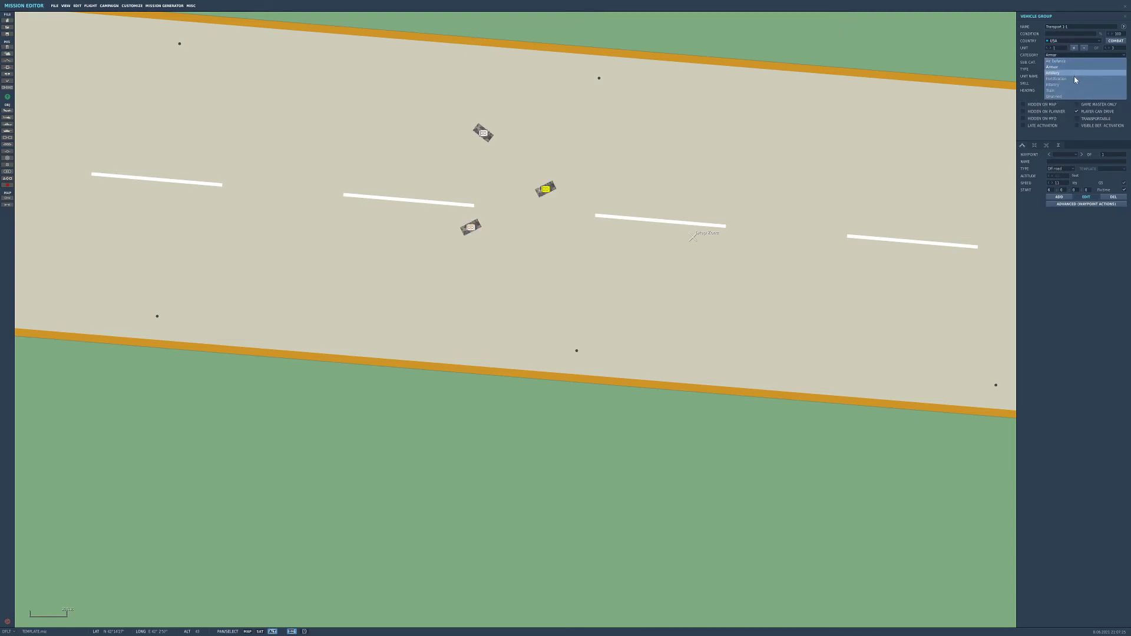
click(1074, 85)
click(1084, 69)
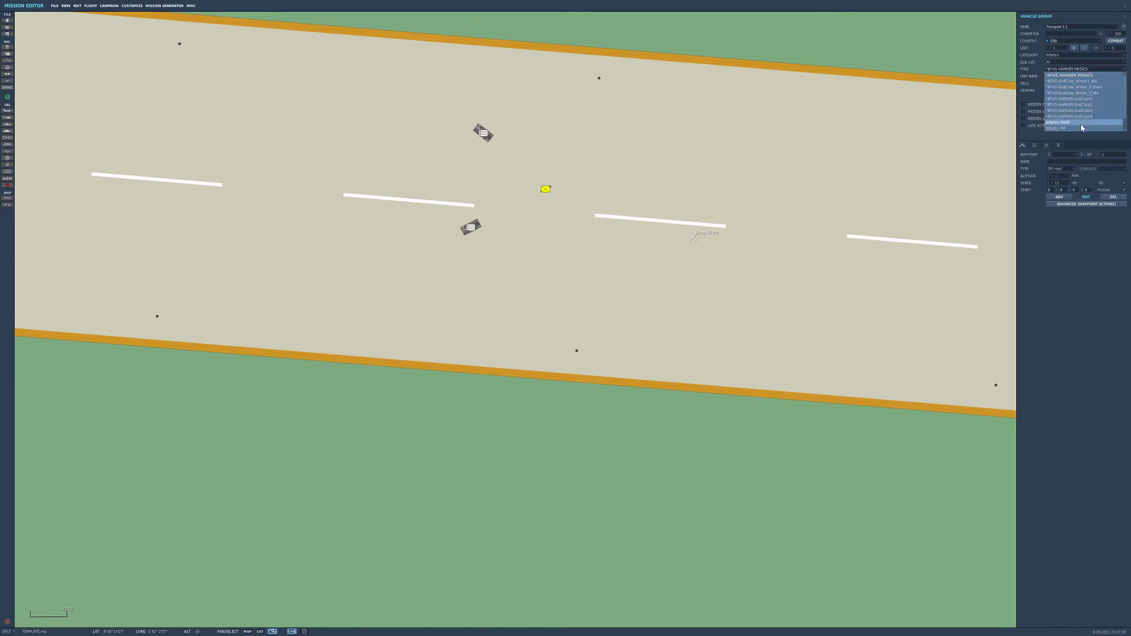
click(1066, 128)
click(1074, 48)
click(1074, 48)
click(1075, 48)
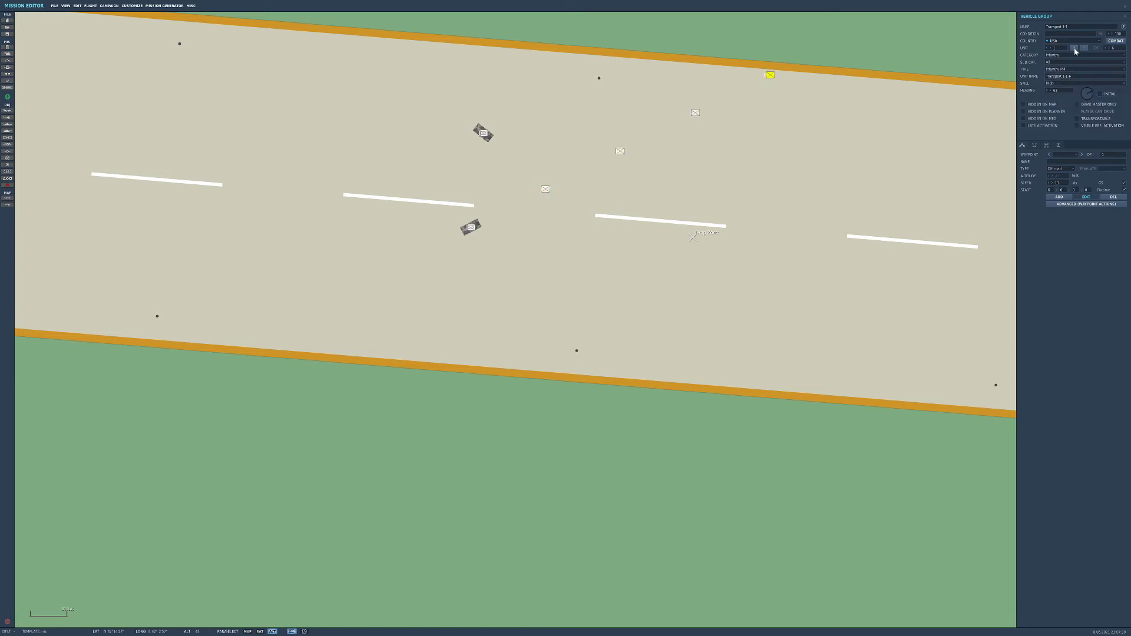
click(1075, 49)
Arrange the soldiers around the HMMWVs with headings 93, 337 and 251, then shift the group
drag(546, 189, 468, 201)
click(1094, 96)
drag(620, 150, 515, 112)
click(1083, 96)
drag(696, 113, 405, 145)
drag(333, 238, 382, 237)
click(1083, 95)
drag(845, 36, 872, 102)
click(778, 229)
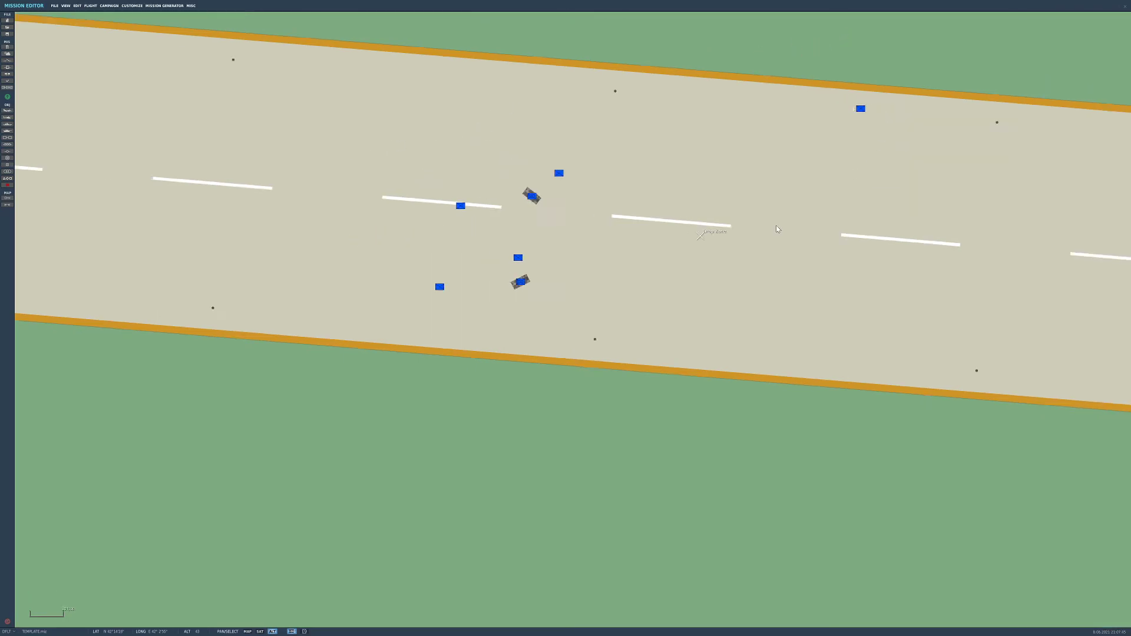
scroll(778, 230, down, 5)
scroll(766, 195, up, 5)
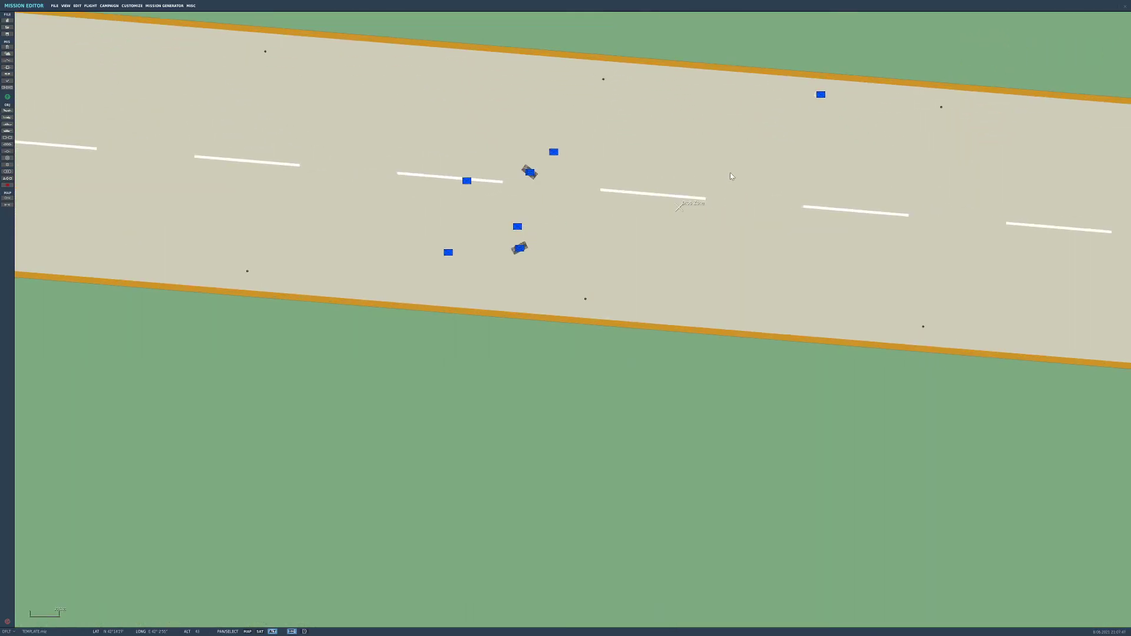
scroll(731, 177, down, 10)
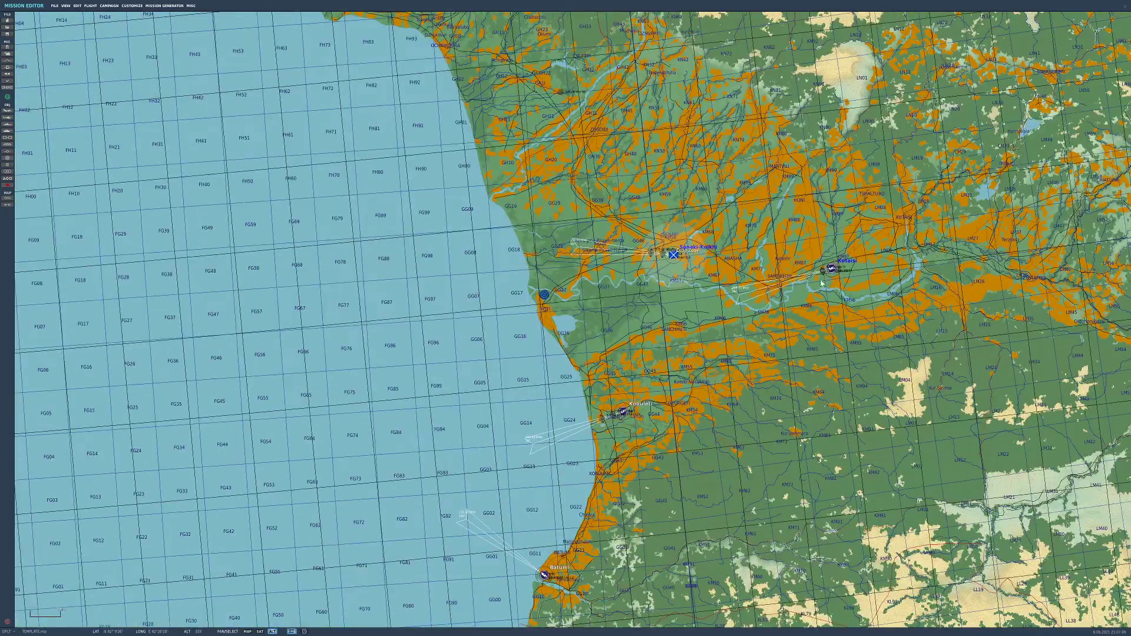
scroll(822, 284, up, 10)
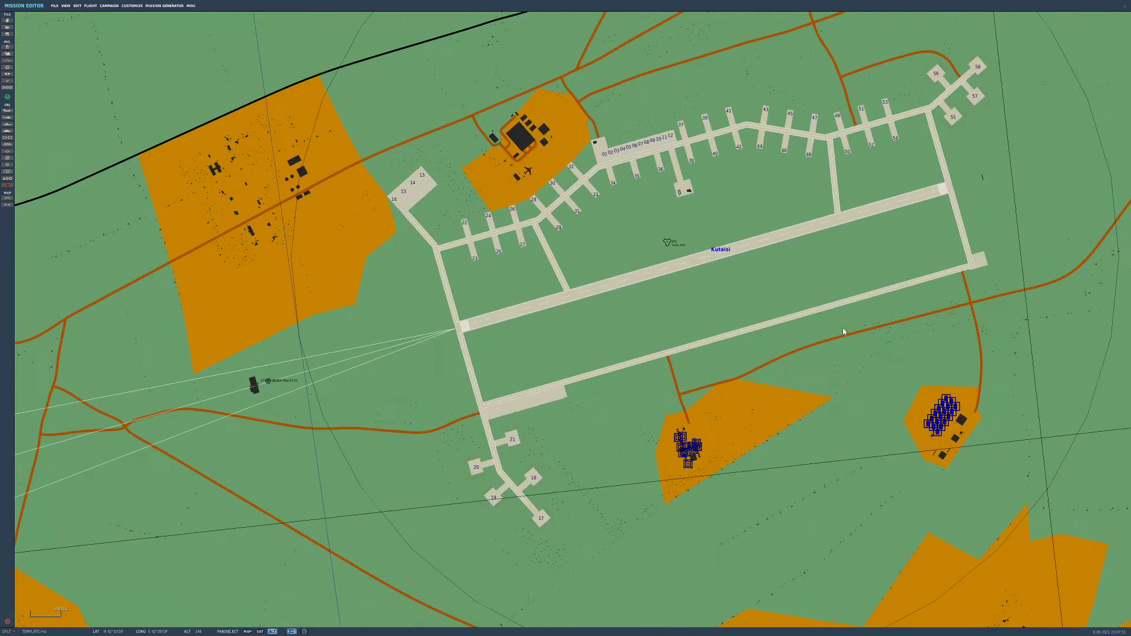
scroll(844, 332, up, 3)
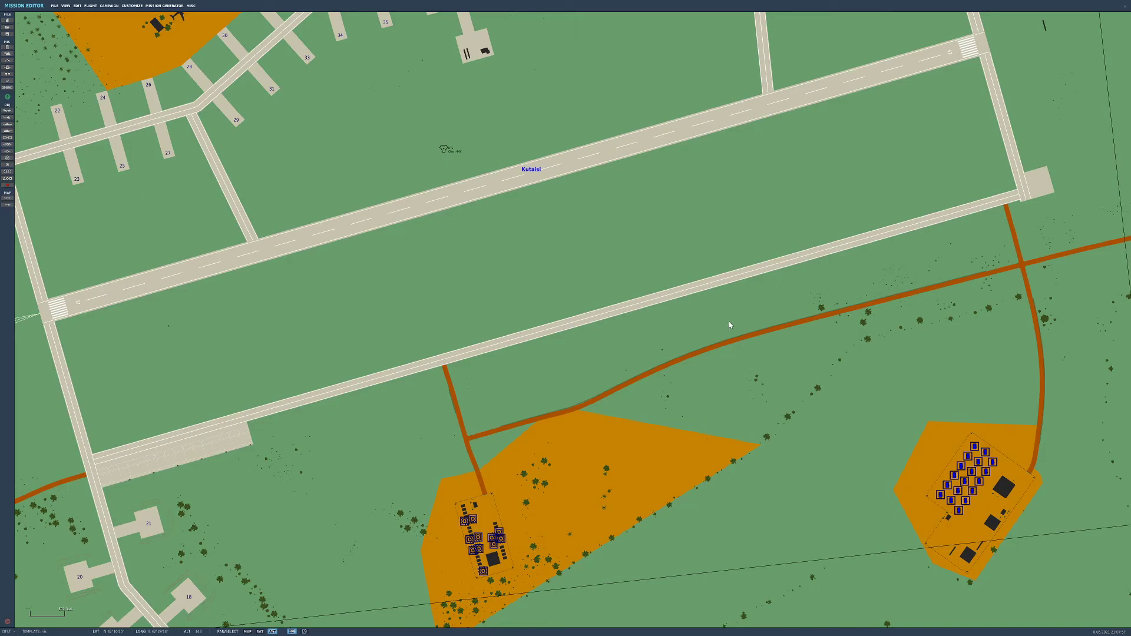
scroll(730, 324, down, 8)
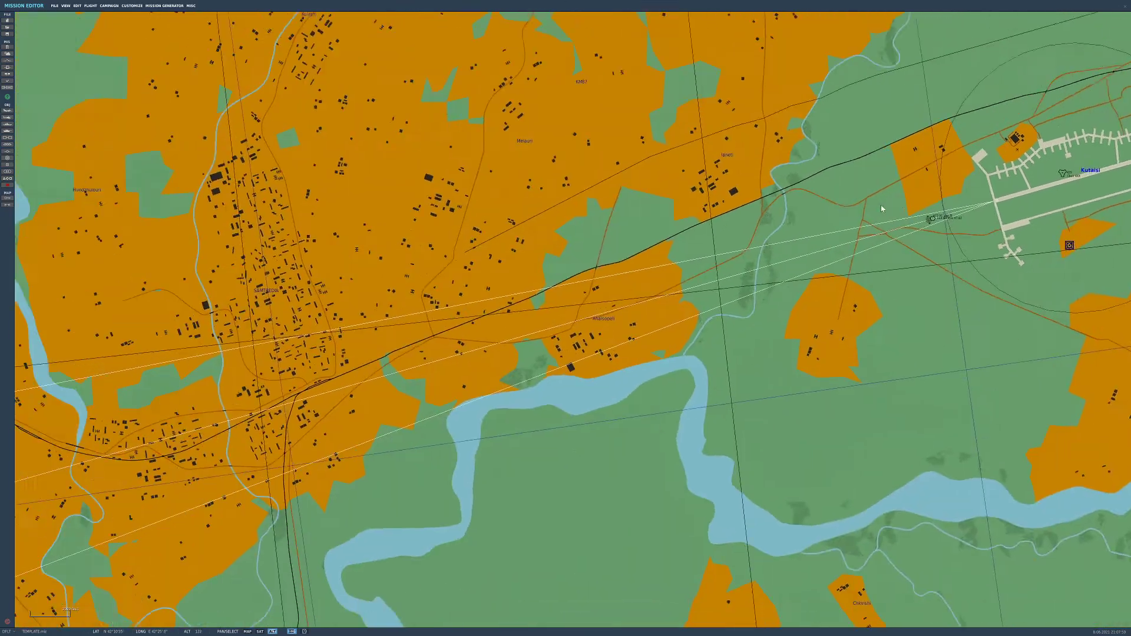
scroll(807, 246, down, 6)
scroll(663, 192, up, 4)
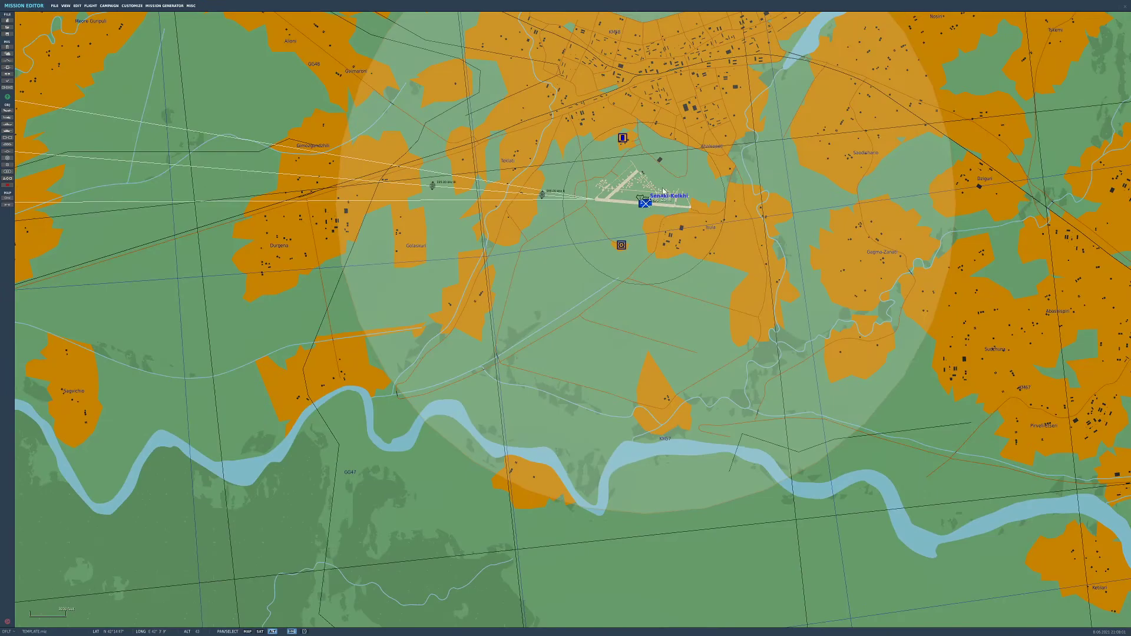
scroll(664, 192, up, 8)
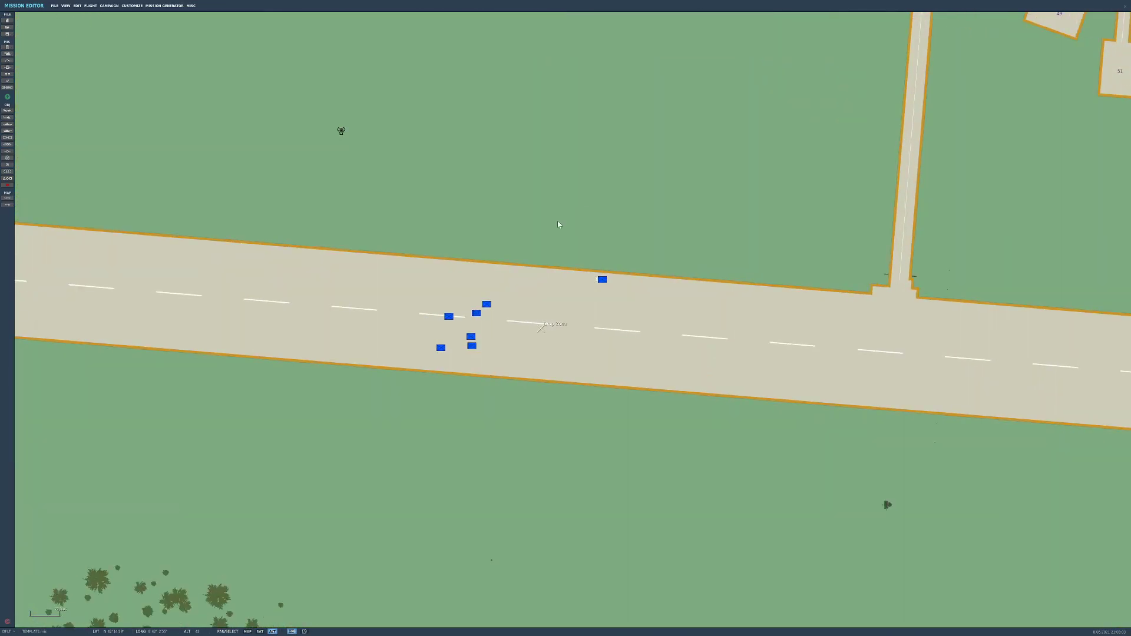
Place a USA UH-1H helicopter north of the runway with the US Ft. Rucker paint scheme
click(8, 123)
click(467, 128)
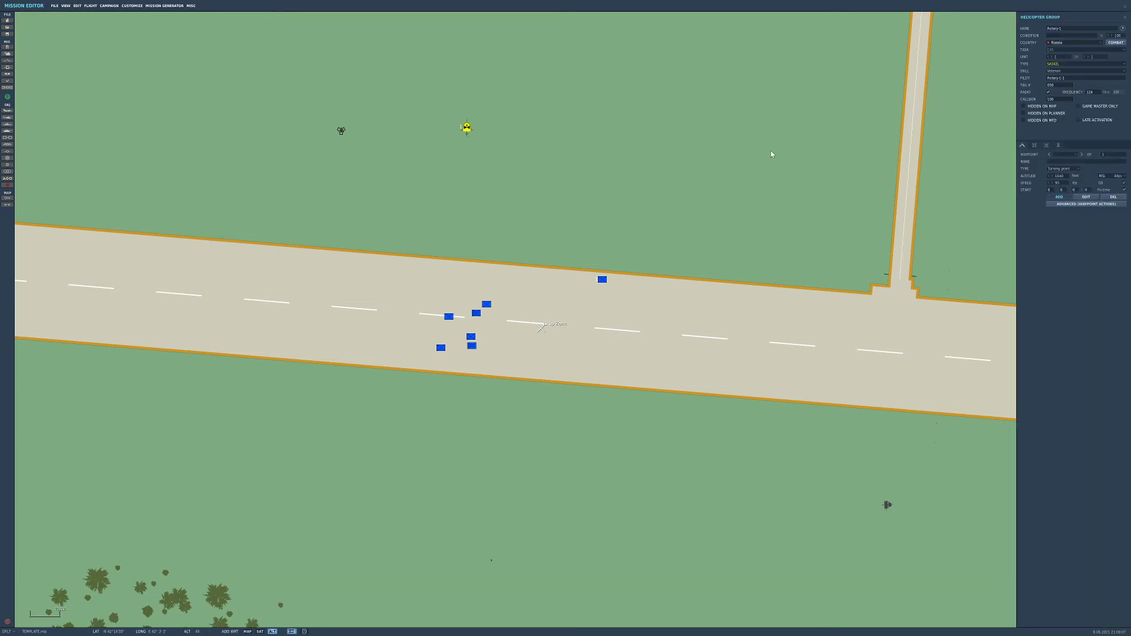
click(1061, 64)
click(1068, 43)
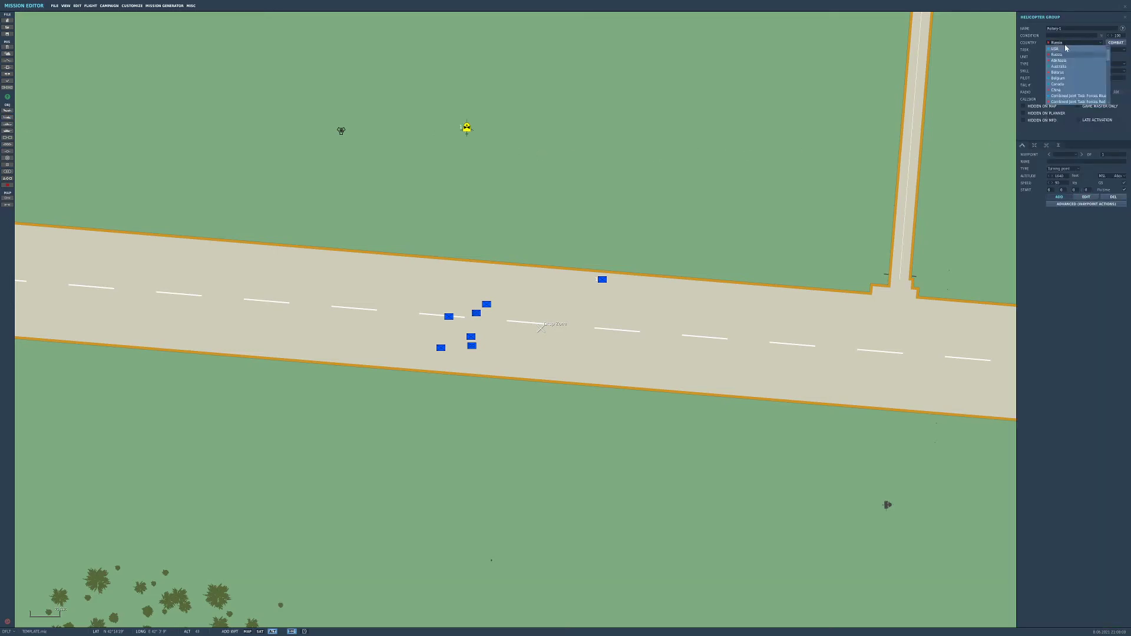
click(1055, 48)
click(1060, 64)
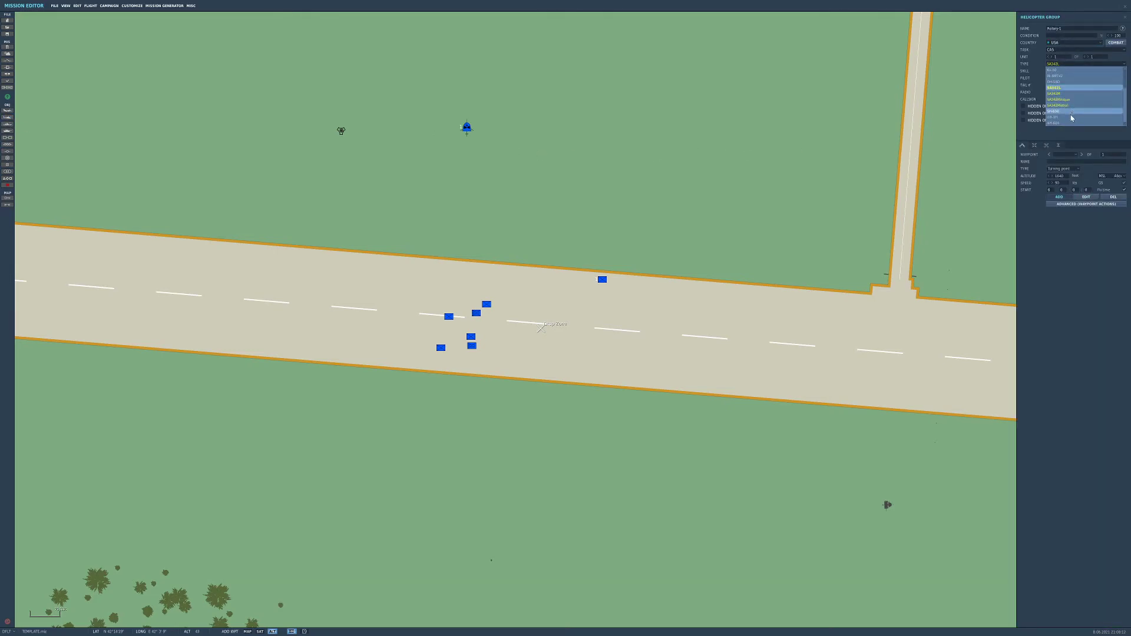
click(1061, 119)
click(1047, 145)
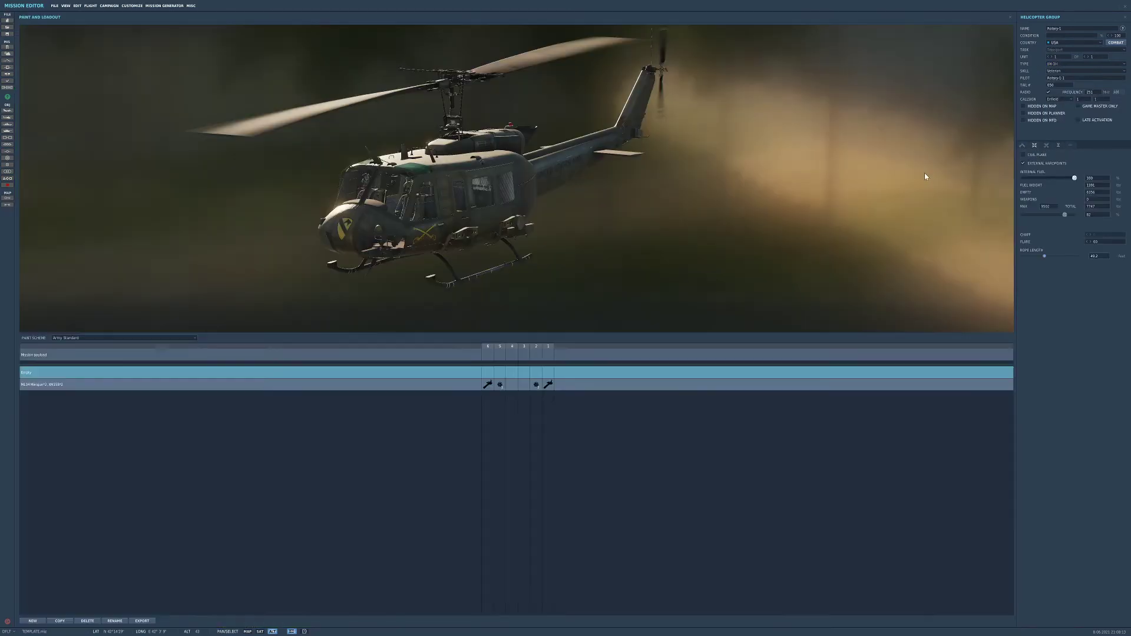
click(83, 339)
click(100, 375)
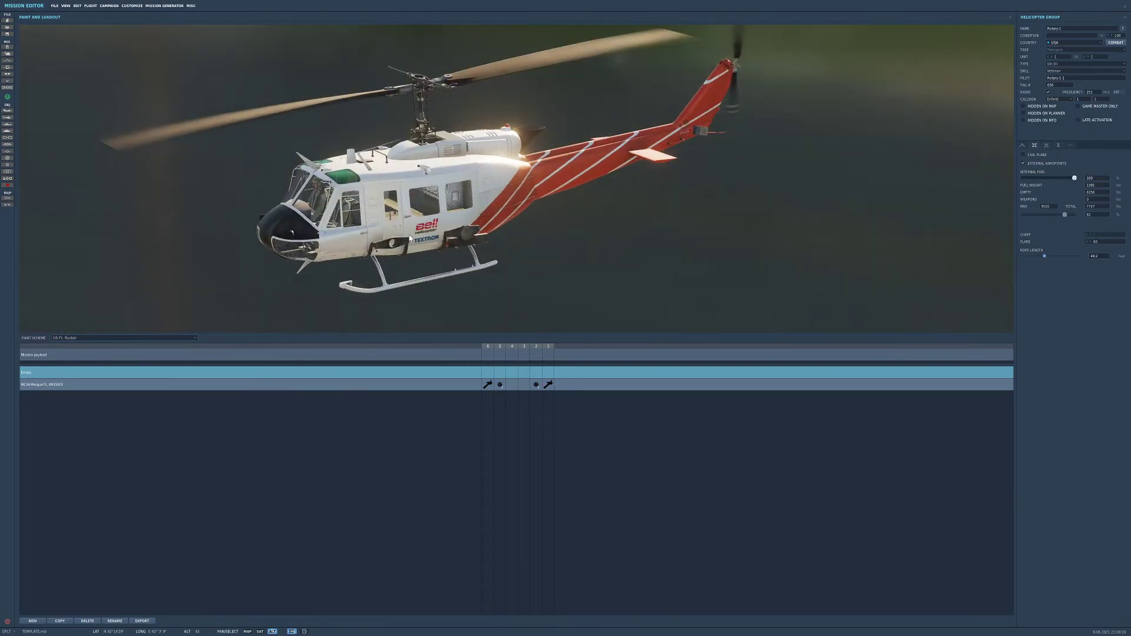
Set the first waypoint to Takeoff from ground and nudge the helicopter onto the grass
click(1022, 145)
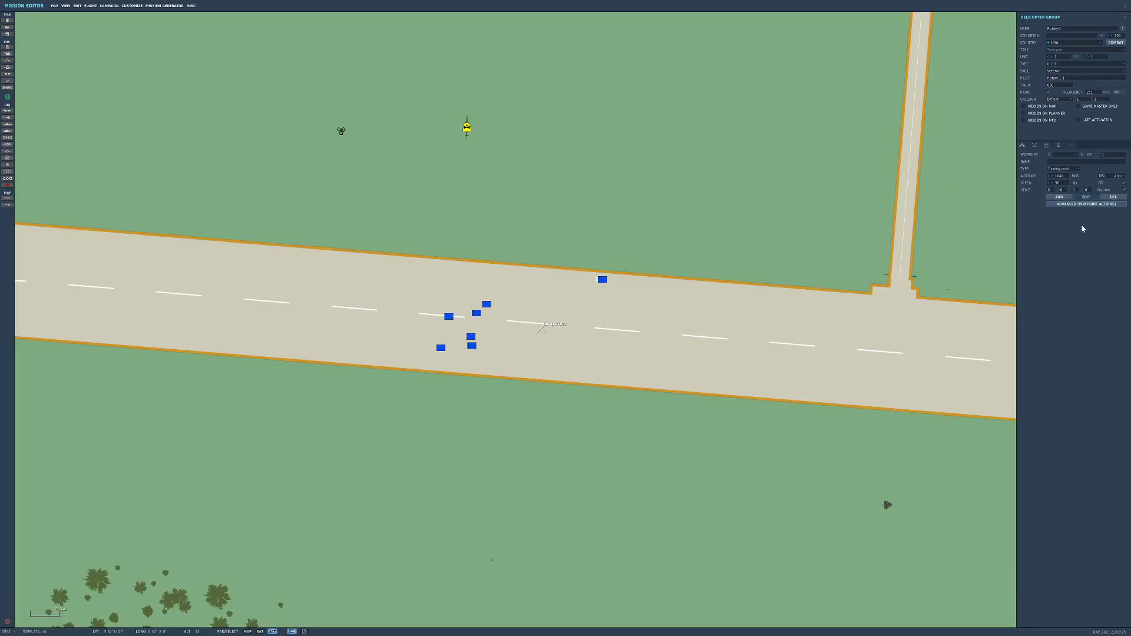
click(1064, 169)
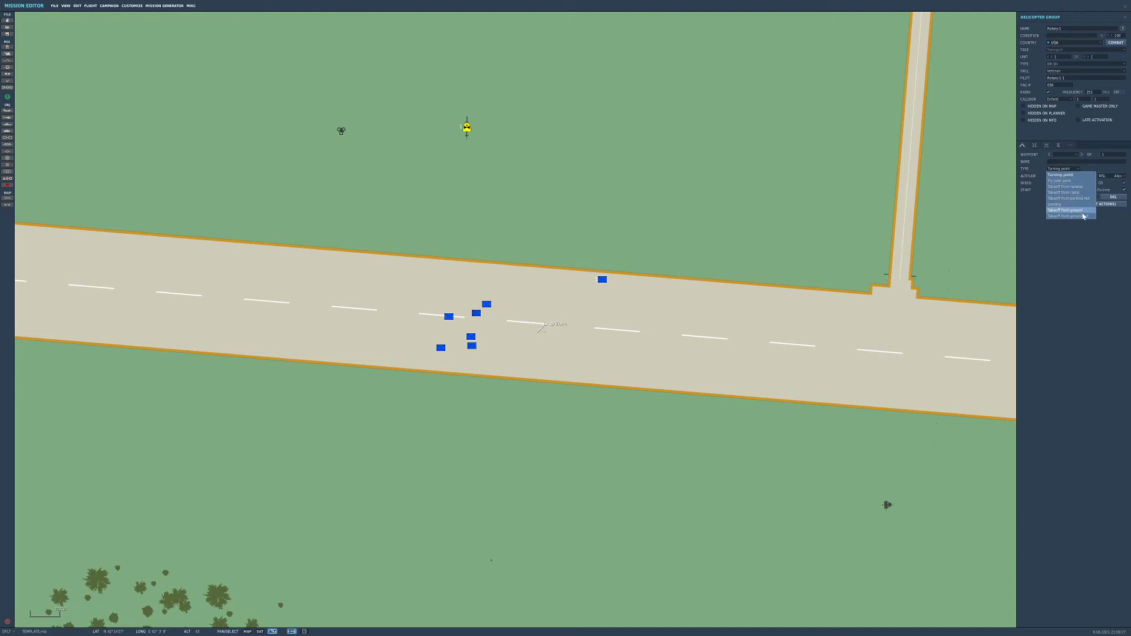
click(1086, 218)
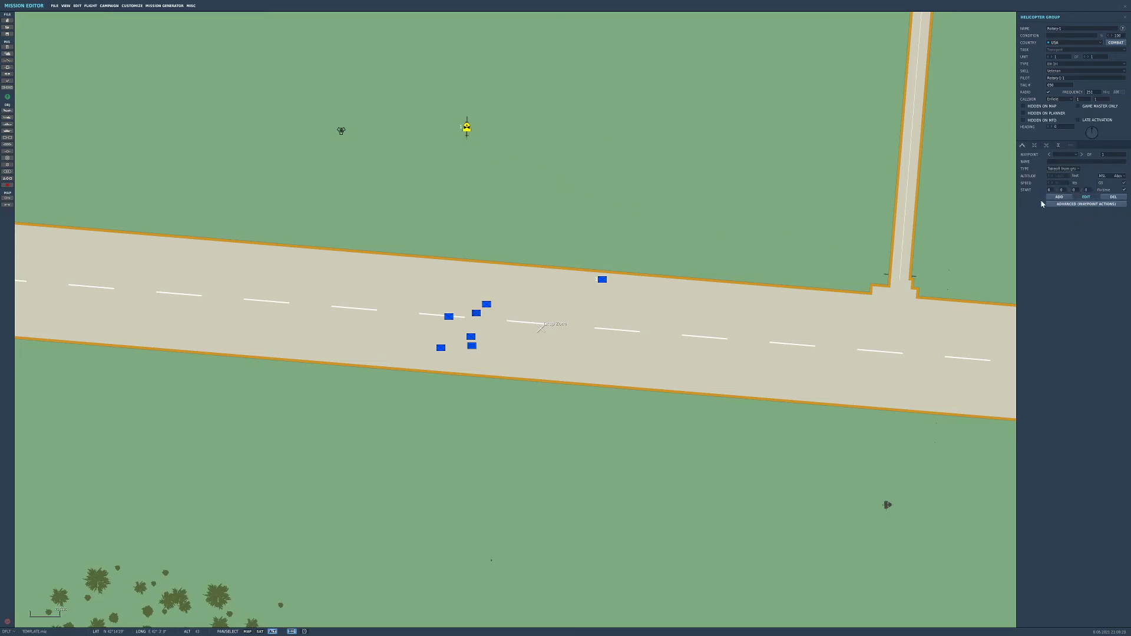
click(520, 139)
drag(467, 126, 552, 166)
click(568, 189)
Add waypoint 2 at Kutaisi airfield with altitude AGL 2
scroll(763, 225, down, 6)
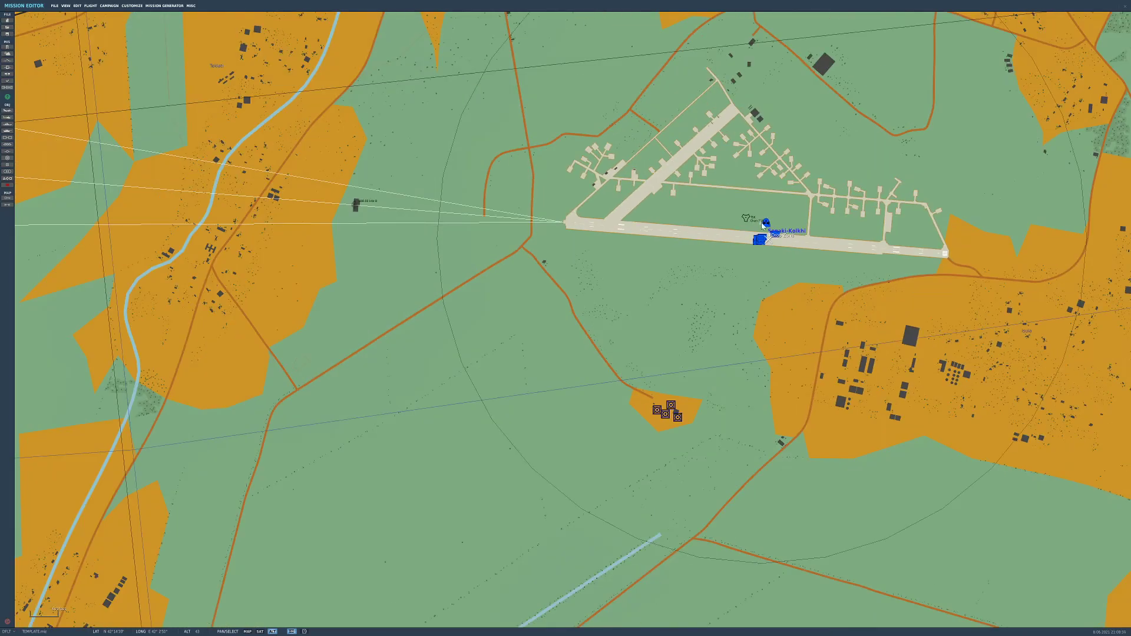
click(765, 225)
drag(825, 251, 311, 155)
scroll(431, 224, down, 6)
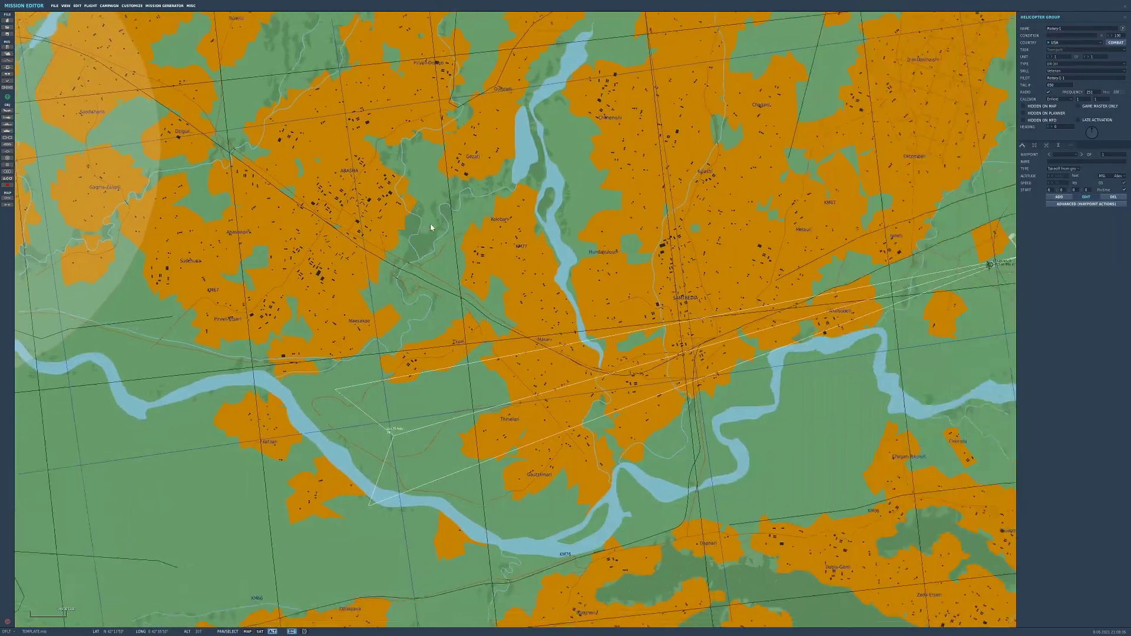
drag(430, 224, 82, 189)
scroll(648, 209, up, 6)
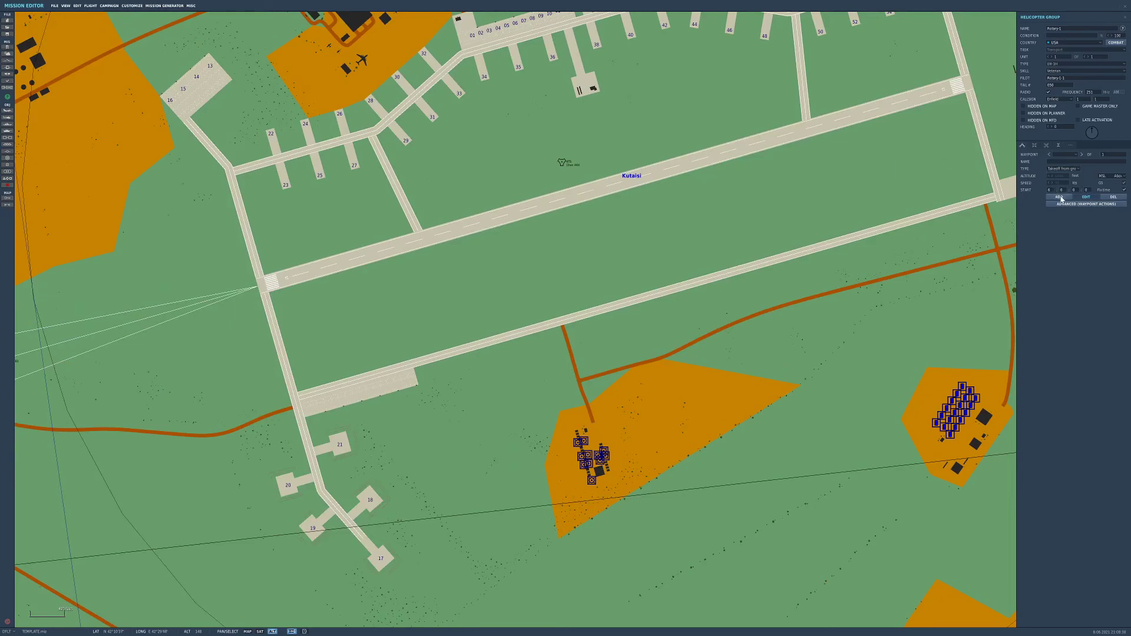
click(1059, 198)
click(536, 202)
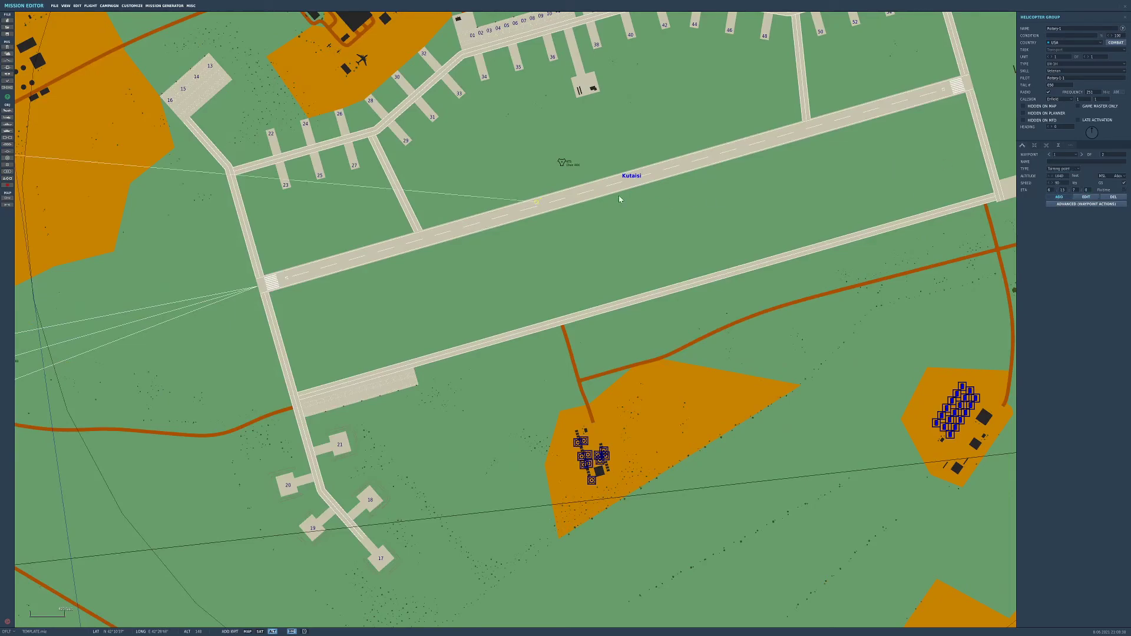
click(1113, 175)
click(1108, 183)
text(2)
click(1087, 198)
Move waypoint 2 onto Kutaisi's taxiway near parking spot 28
click(783, 225)
drag(549, 204, 561, 164)
scroll(719, 272, down, 2)
scroll(718, 271, up, 2)
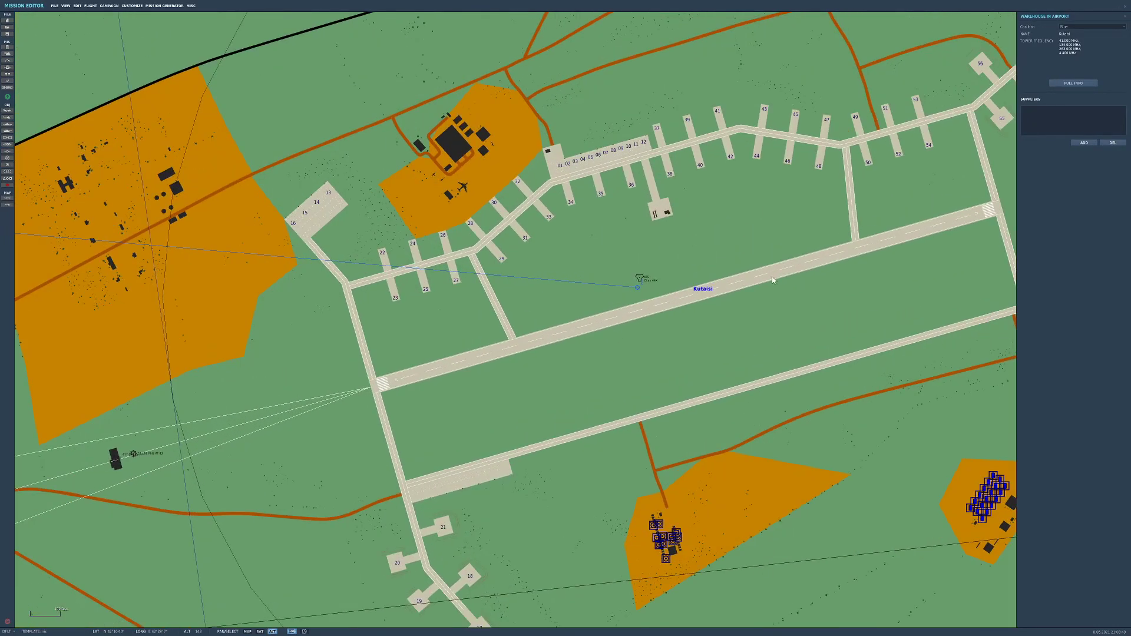
drag(637, 288, 471, 252)
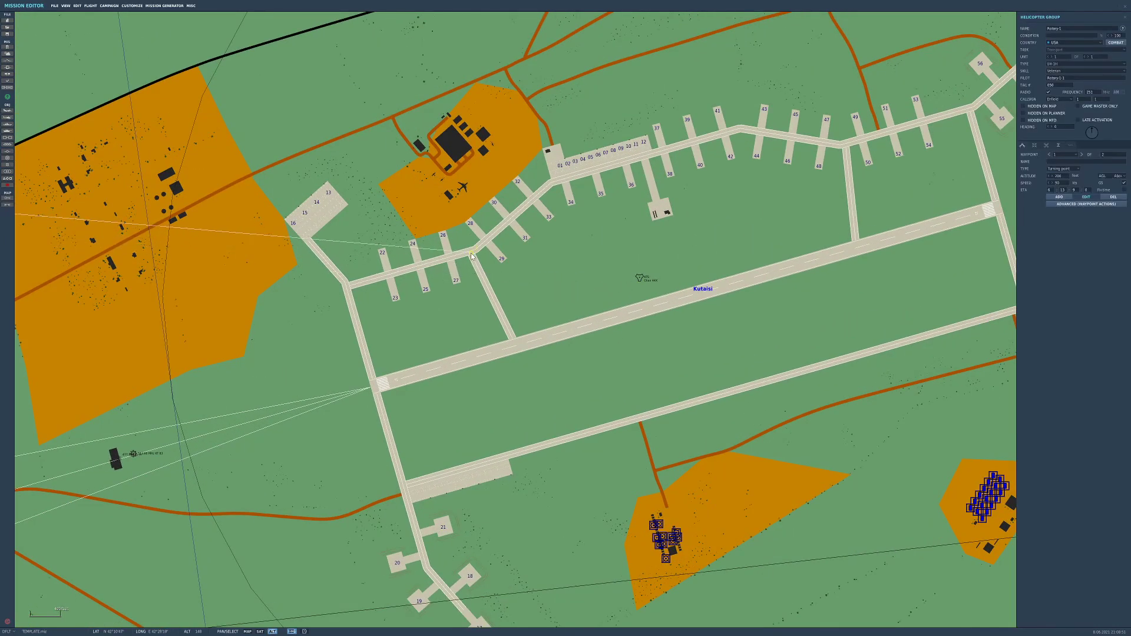
Place a USA static ammo crate named Ammo Resupply beside the Kutaisi runway
click(7, 144)
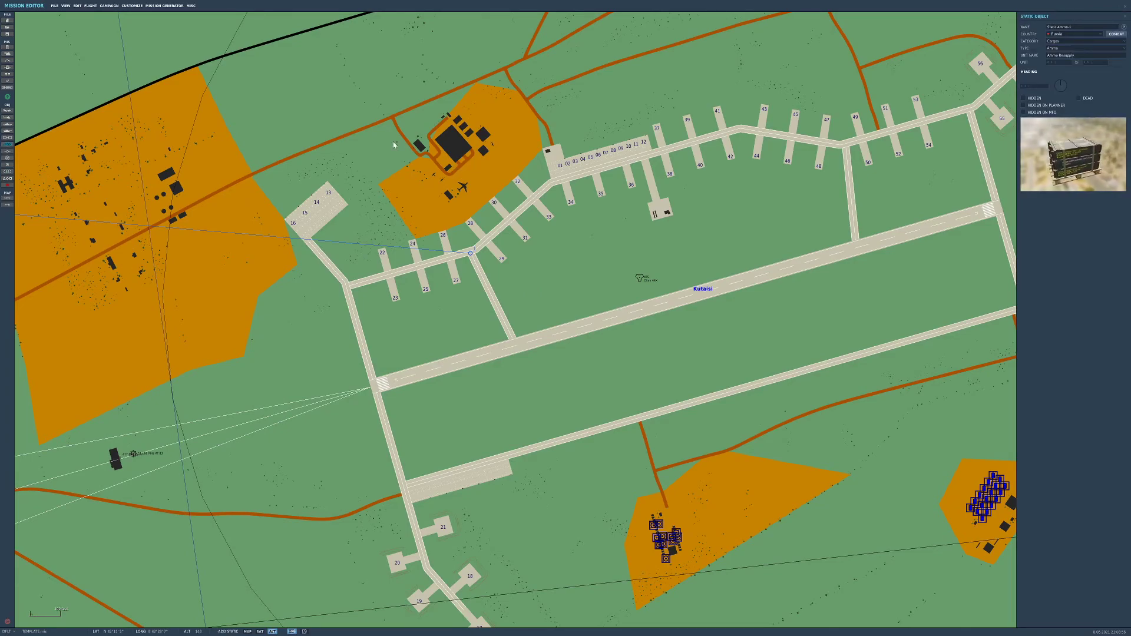
click(1072, 33)
click(1075, 44)
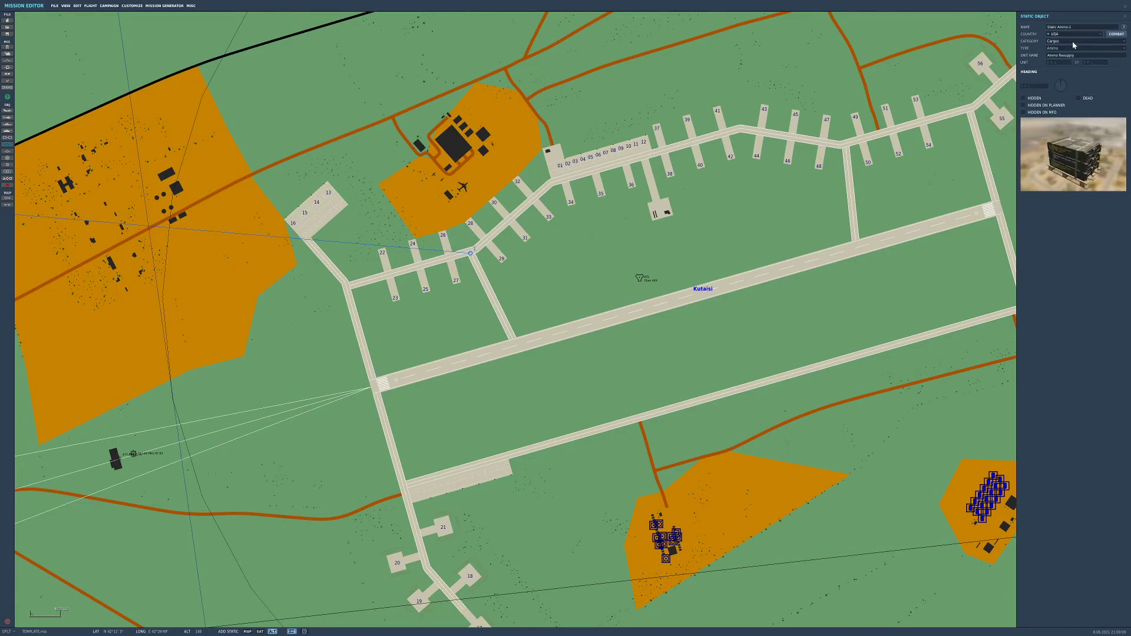
click(1060, 26)
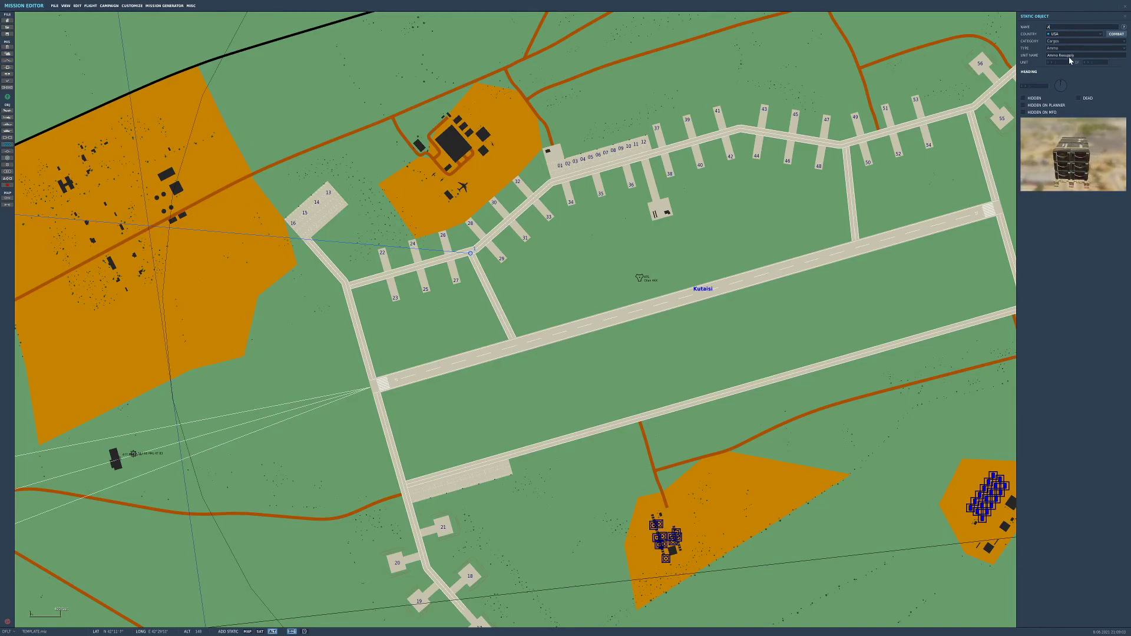
text(ASm)
key(BackSpace)
key(BackSpace)
text(mmo)
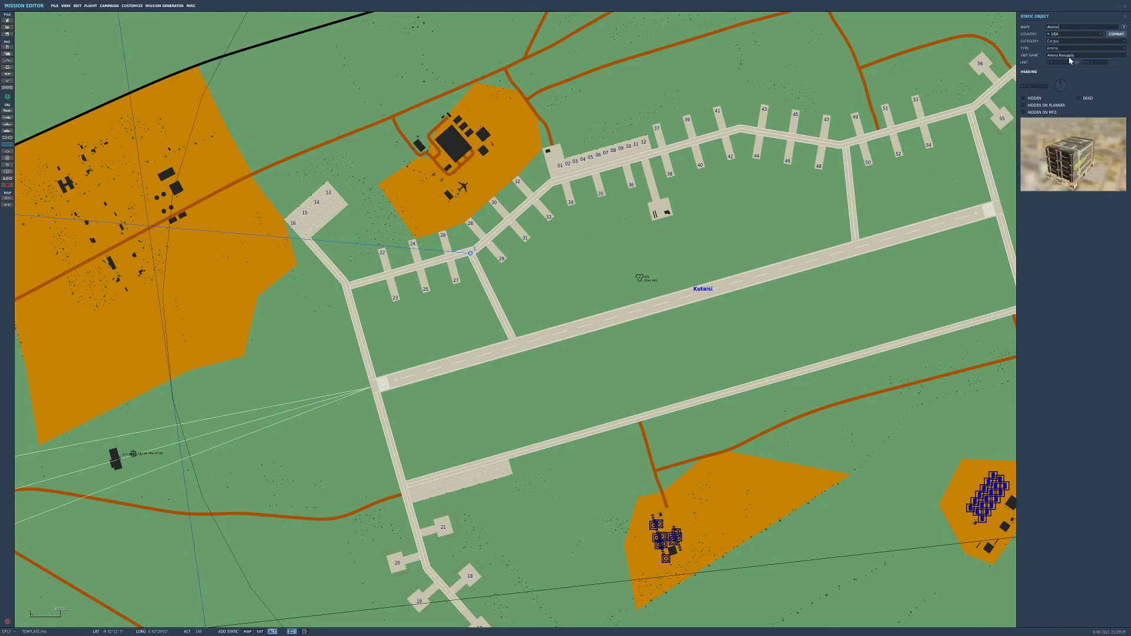
text( Ressupply)
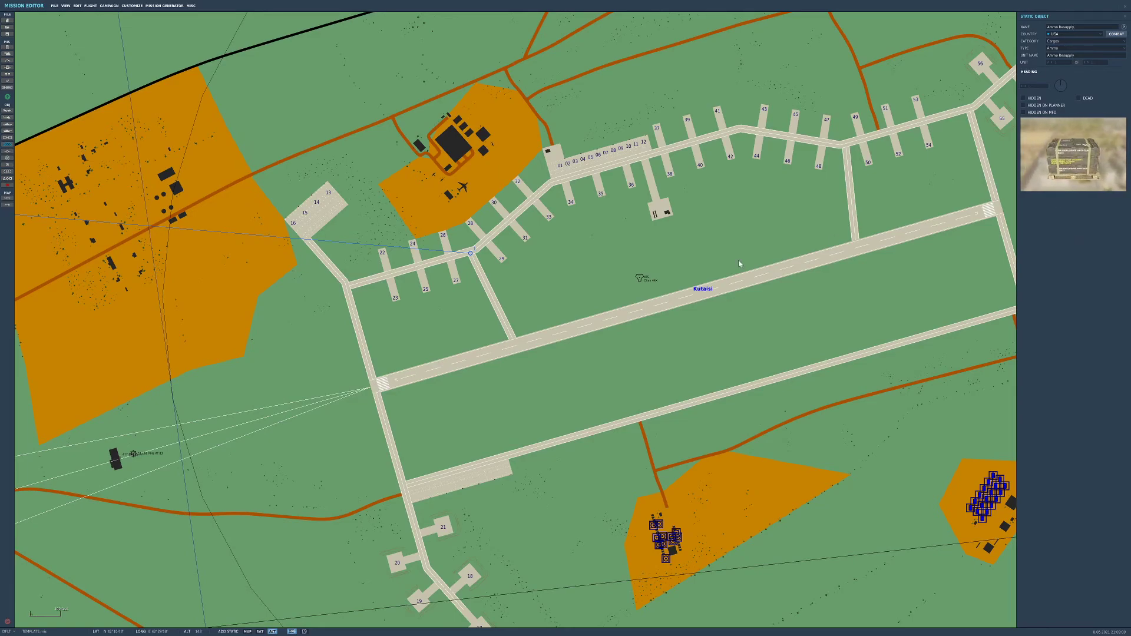
click(697, 280)
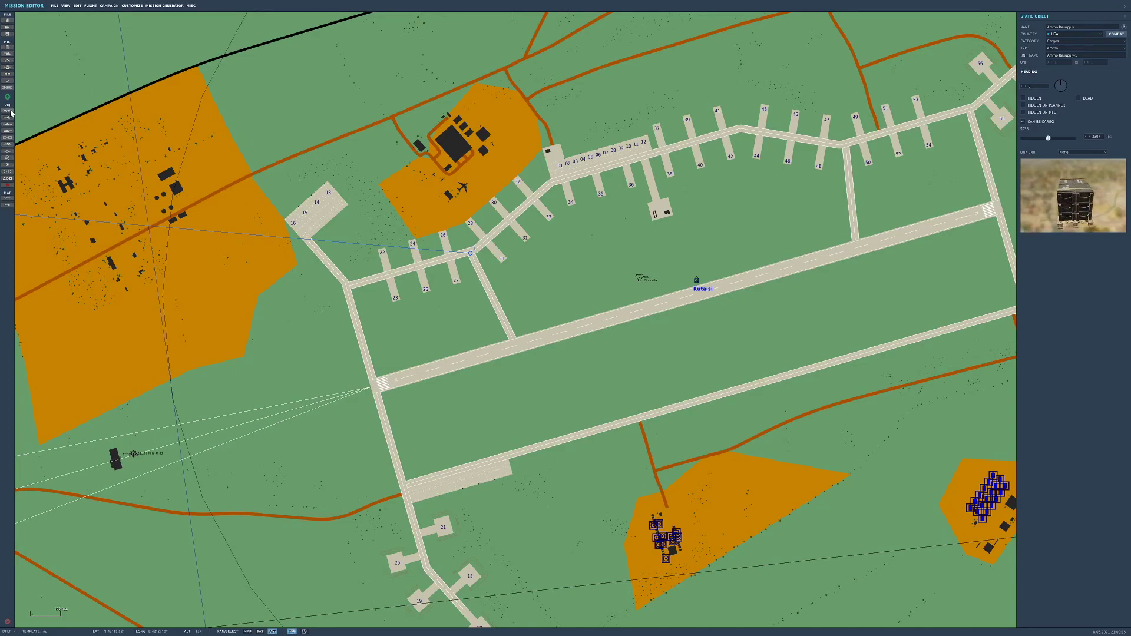
click(8, 61)
click(696, 280)
scroll(708, 254, up, 2)
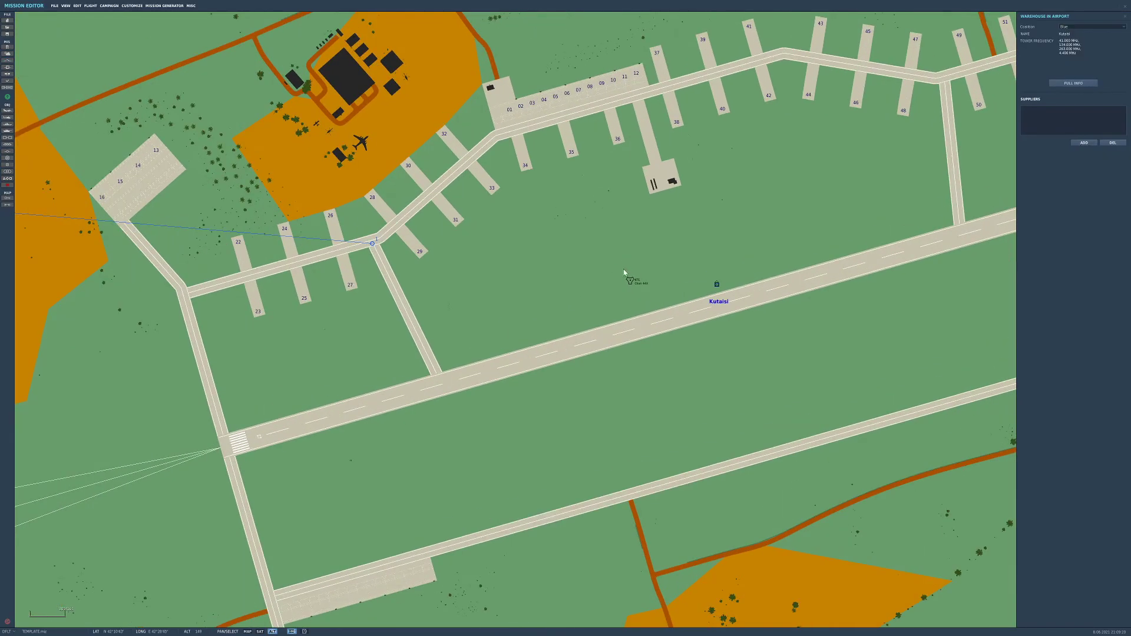
drag(716, 291, 608, 284)
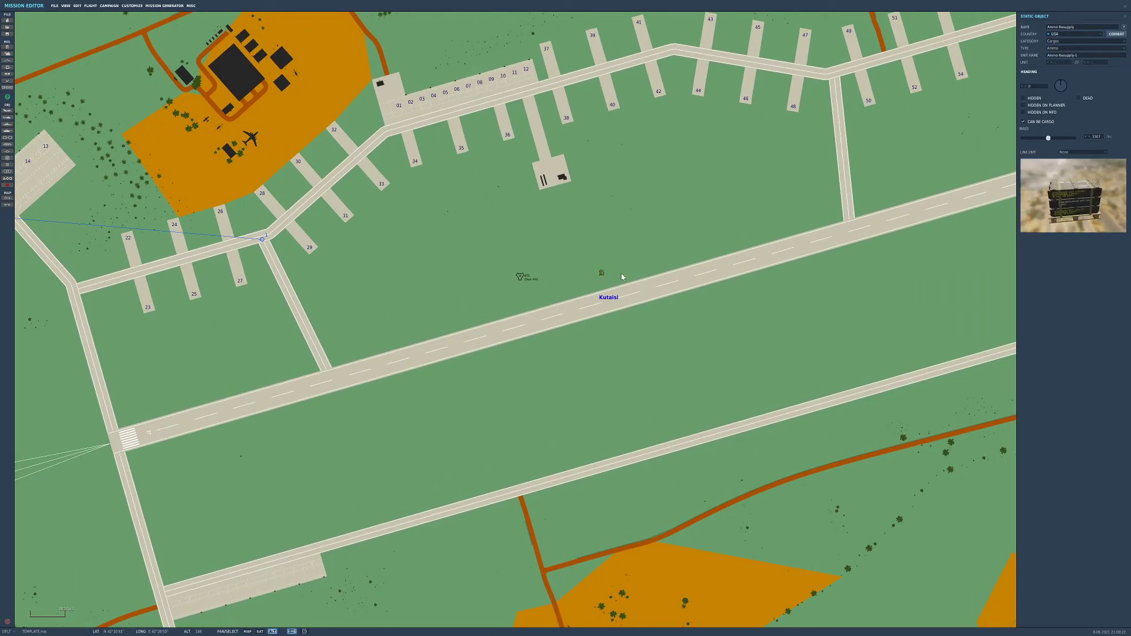
scroll(601, 284, down, 3)
scroll(518, 281, up, 3)
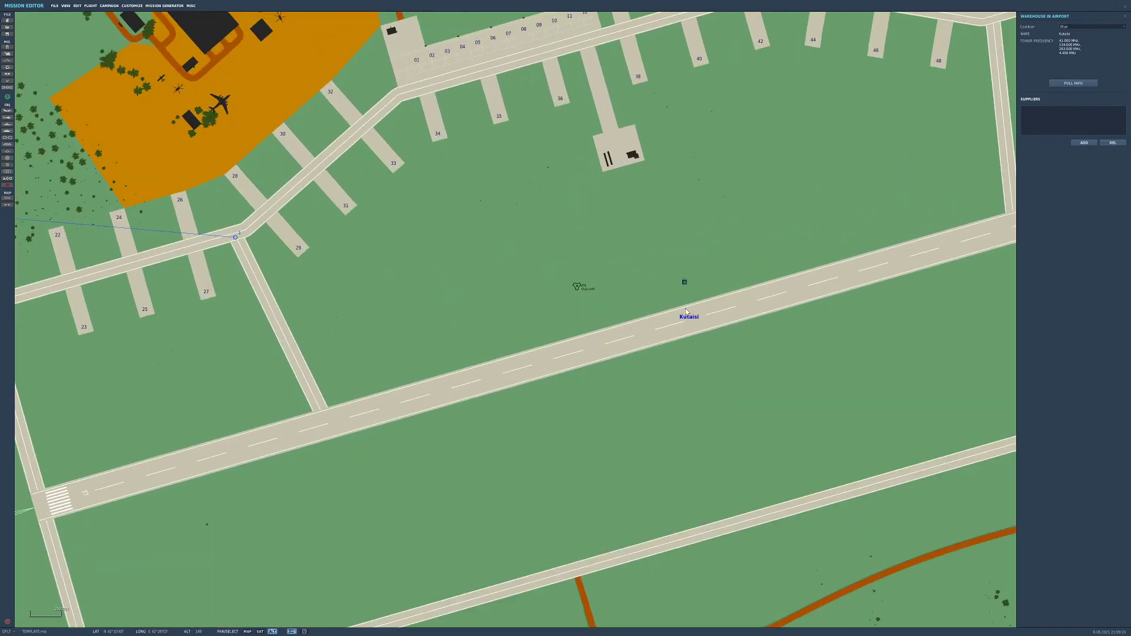
scroll(279, 259, down, 10)
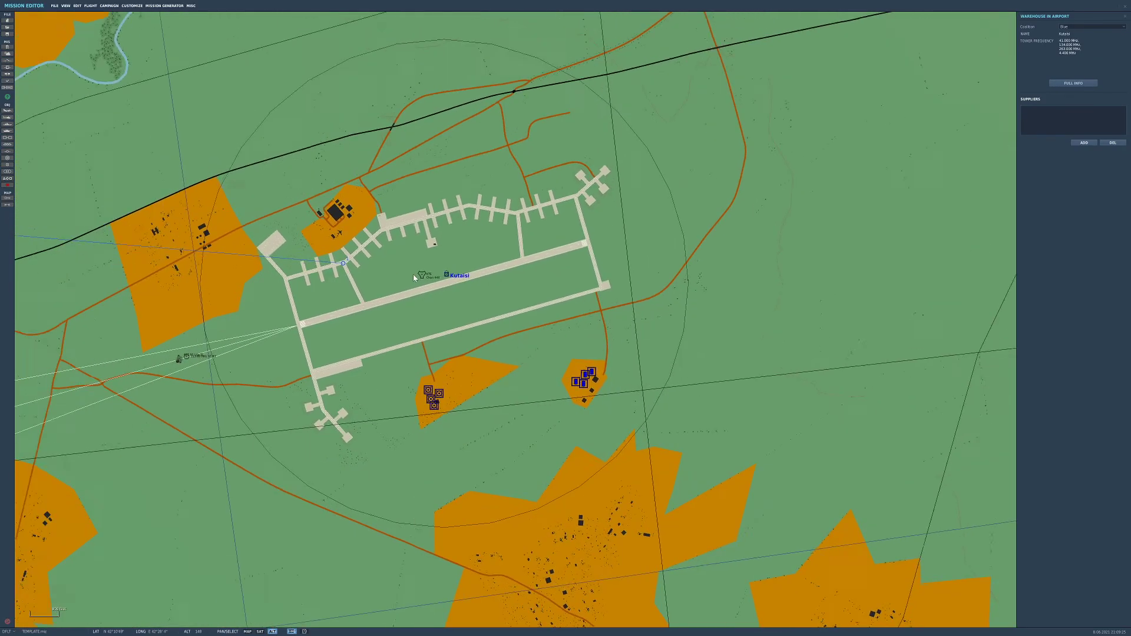
scroll(285, 242, up, 10)
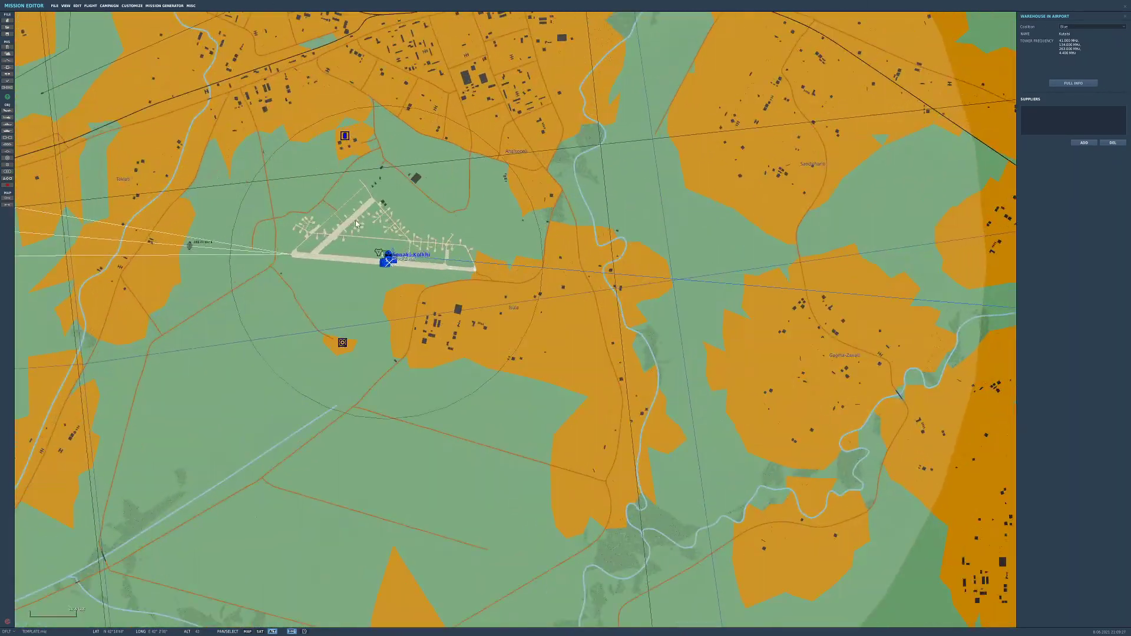
scroll(425, 289, up, 4)
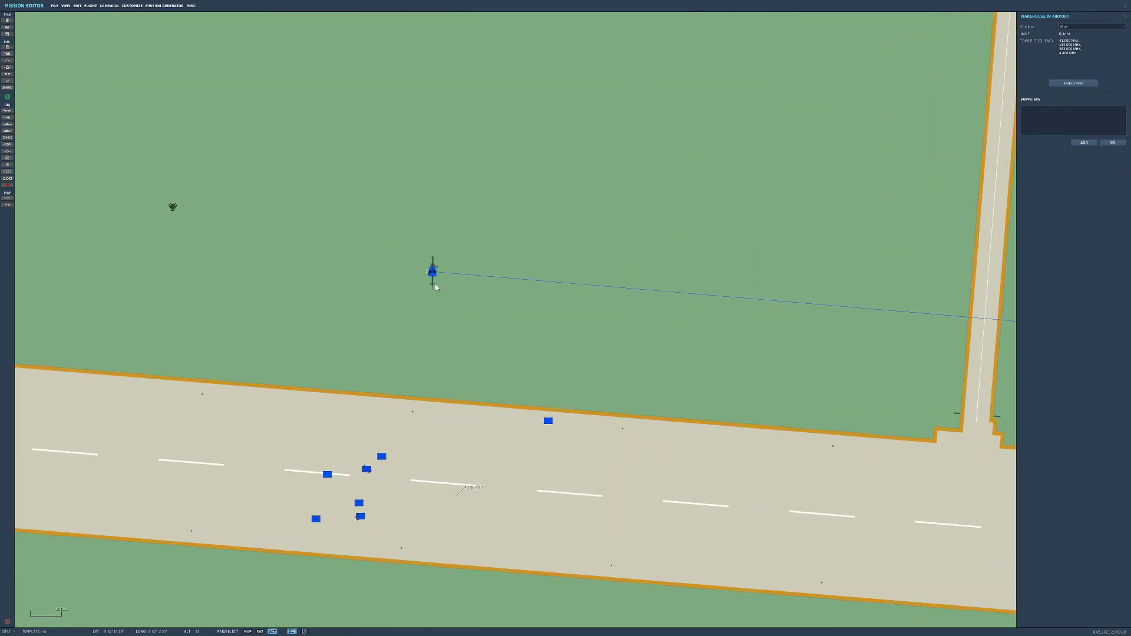
scroll(430, 282, down, 8)
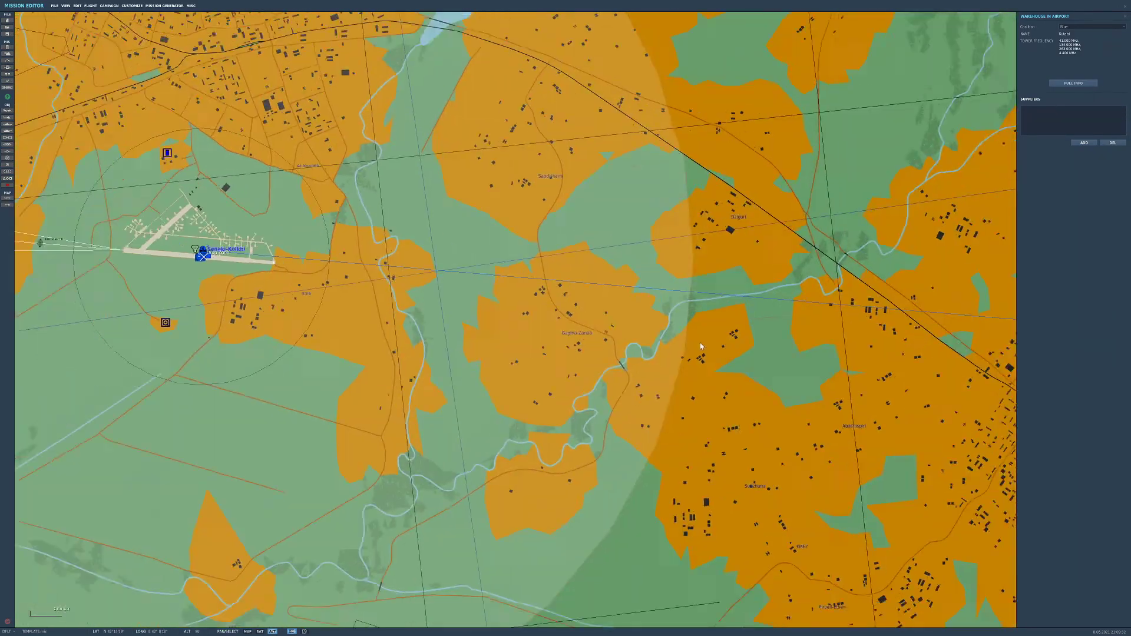
scroll(701, 347, down, 3)
drag(701, 346, 493, 291)
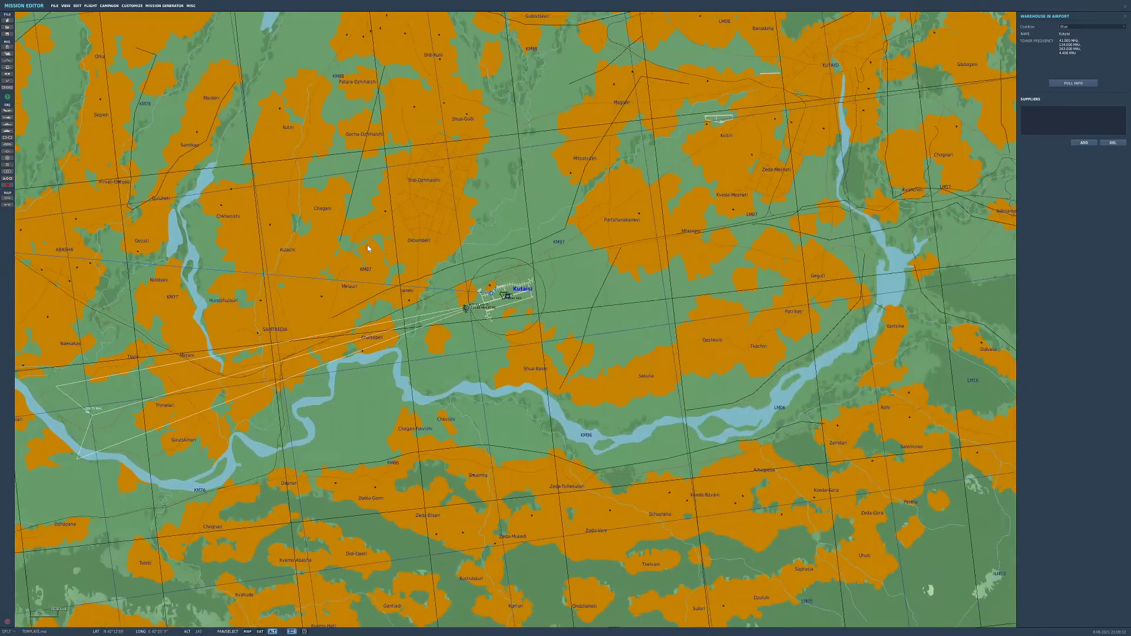
scroll(581, 297, up, 5)
scroll(581, 297, up, 5)
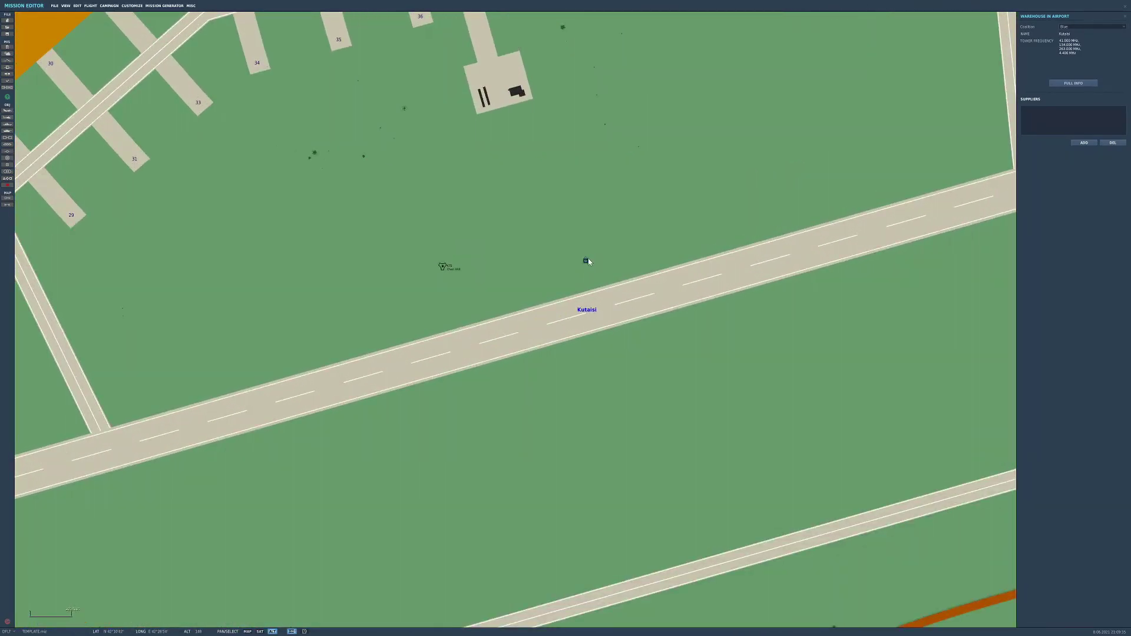
scroll(588, 261, down, 8)
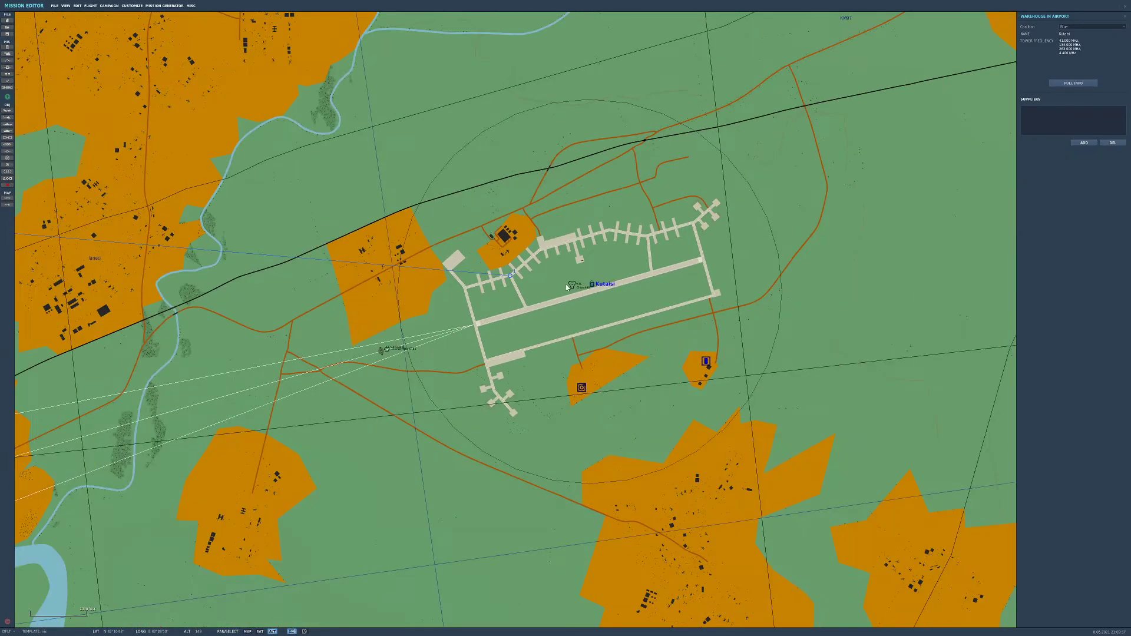
drag(59, 304, 472, 318)
scroll(472, 318, down, 4)
scroll(465, 312, up, 6)
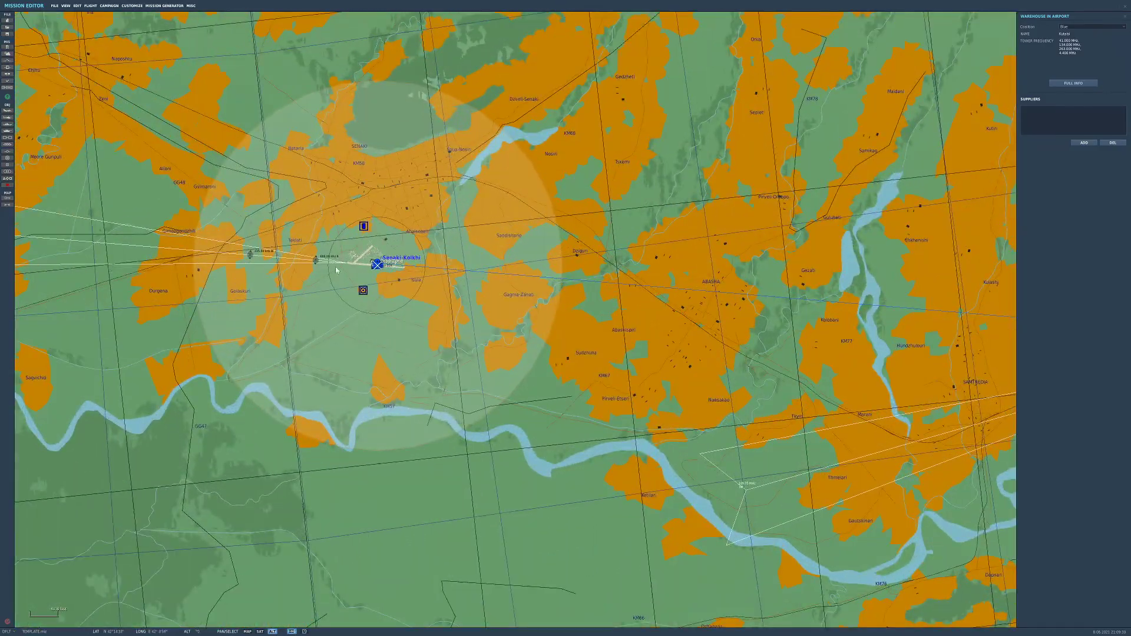
scroll(283, 232, down, 3)
drag(719, 277, 377, 266)
scroll(376, 266, up, 6)
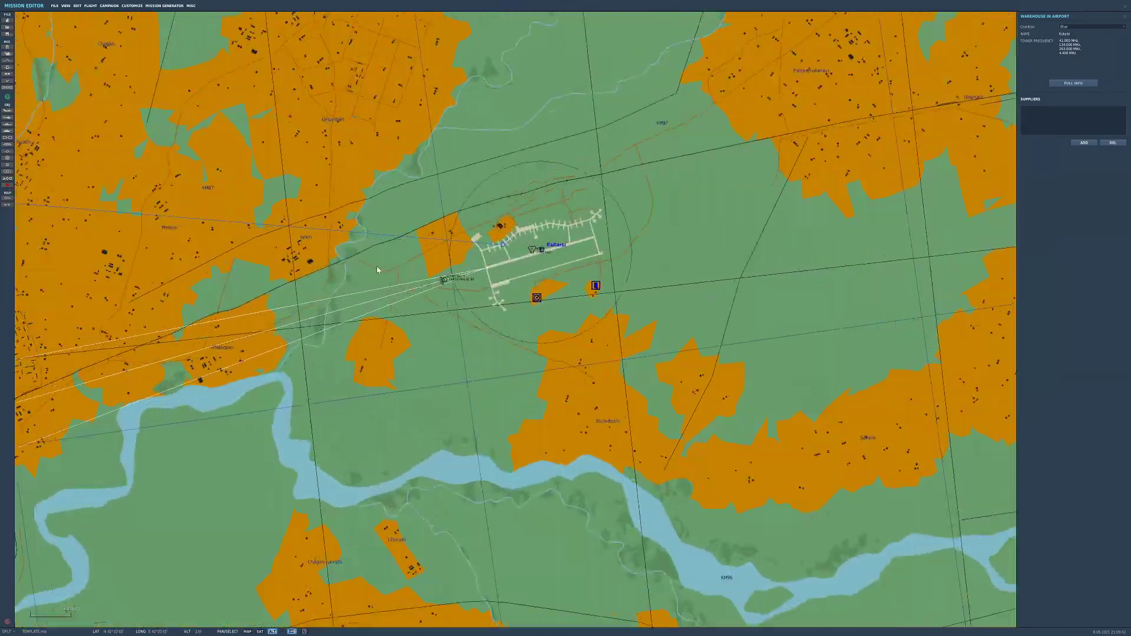
Add a Perform Task action with Cargo Transportation to the Kutaisi waypoint
scroll(363, 263, up, 1)
click(352, 268)
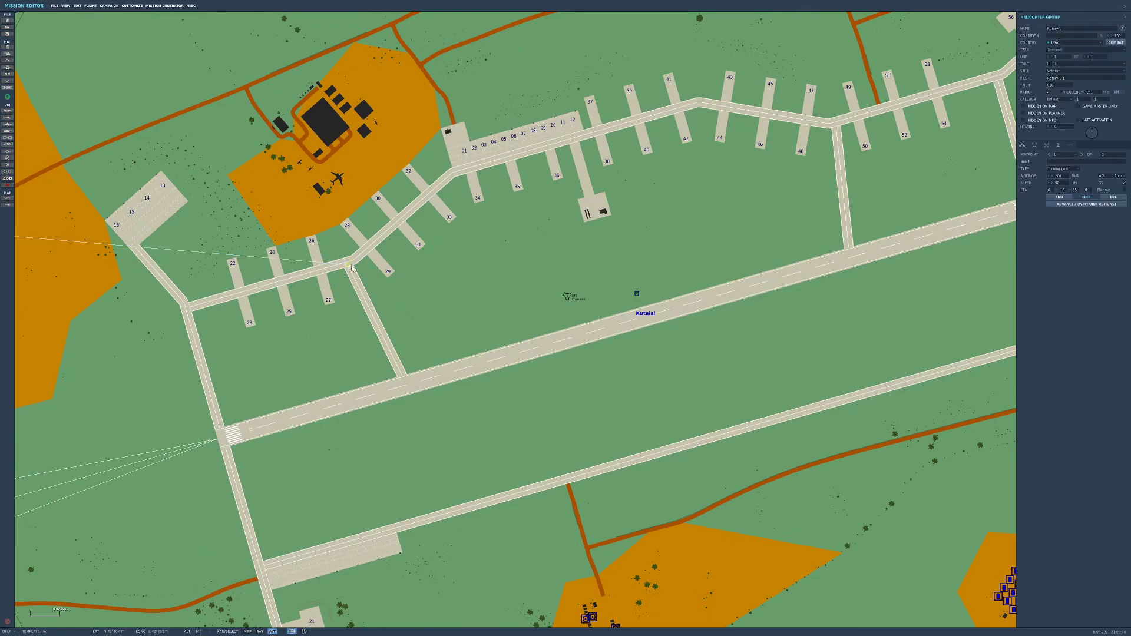
click(1077, 205)
click(1030, 243)
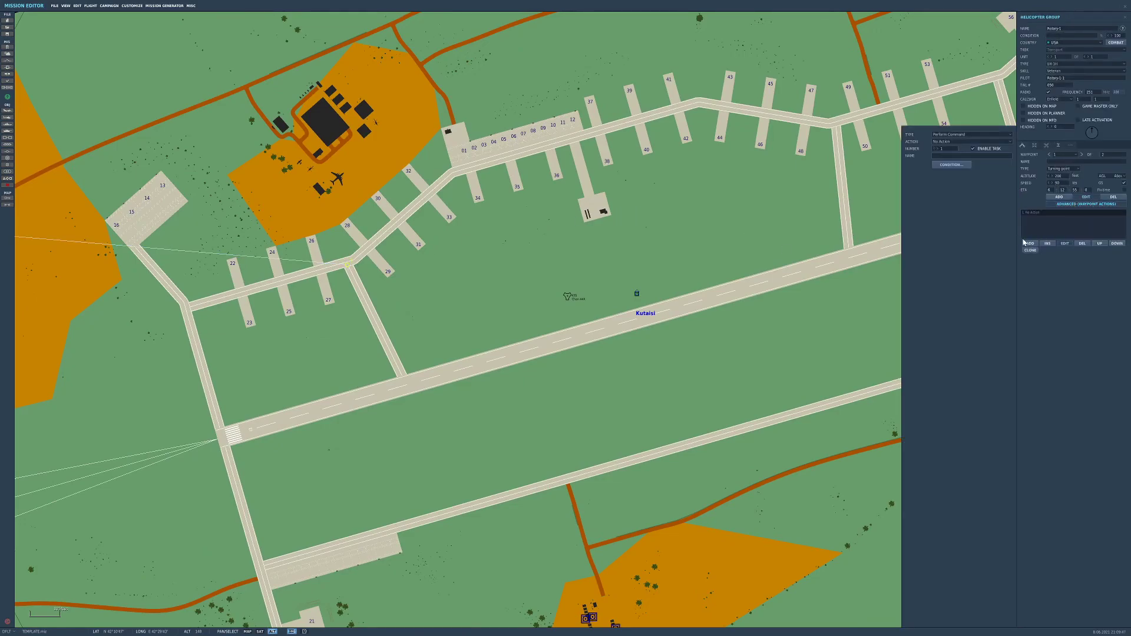
click(960, 135)
click(959, 141)
click(966, 142)
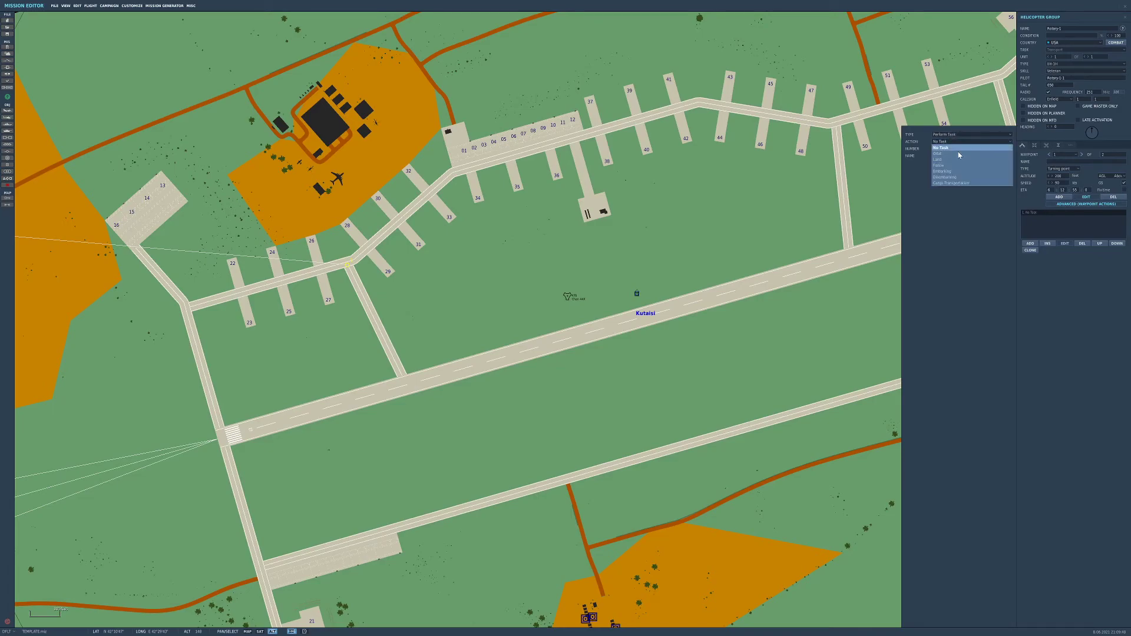
click(958, 186)
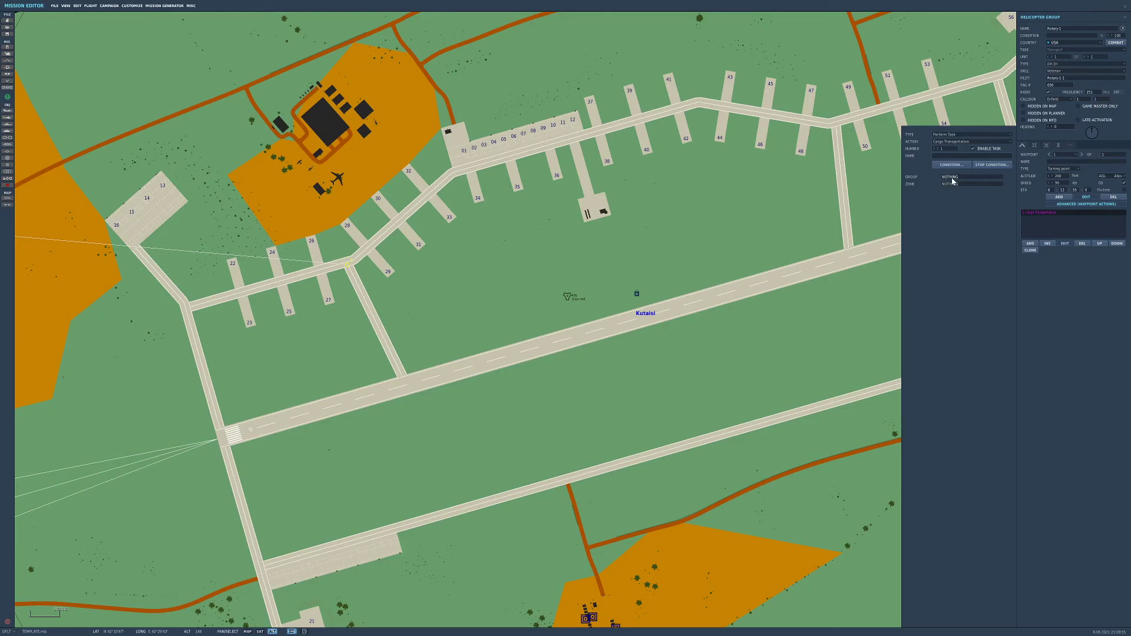
Set the task's cargo group to Ammo Resupply and its zone to Drop Zone
click(953, 178)
click(951, 191)
click(956, 185)
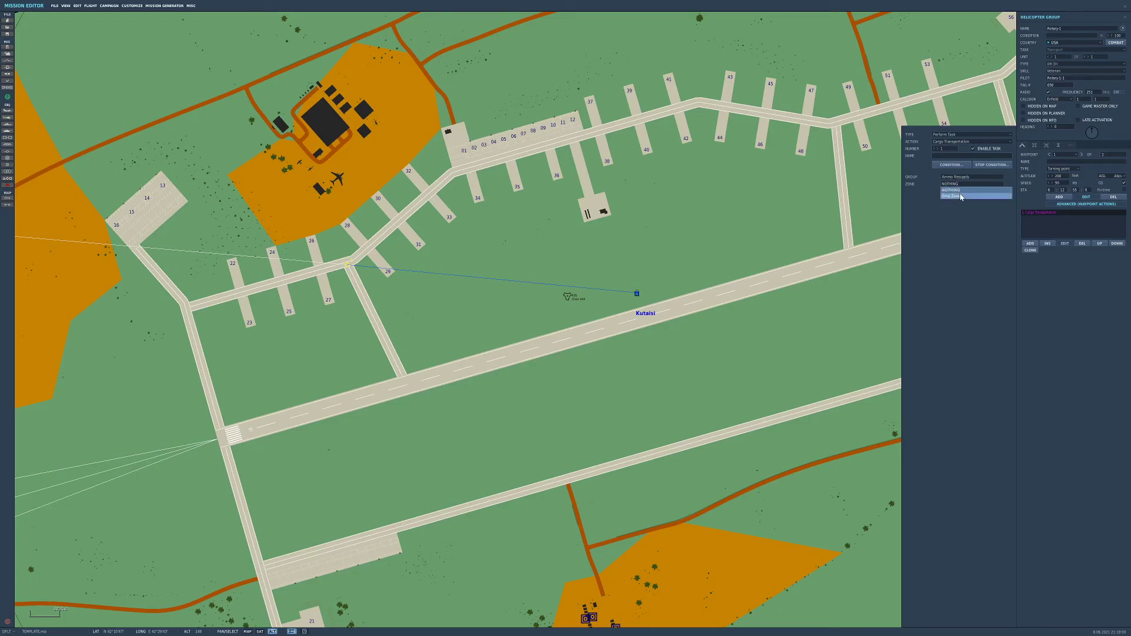
click(958, 196)
click(785, 249)
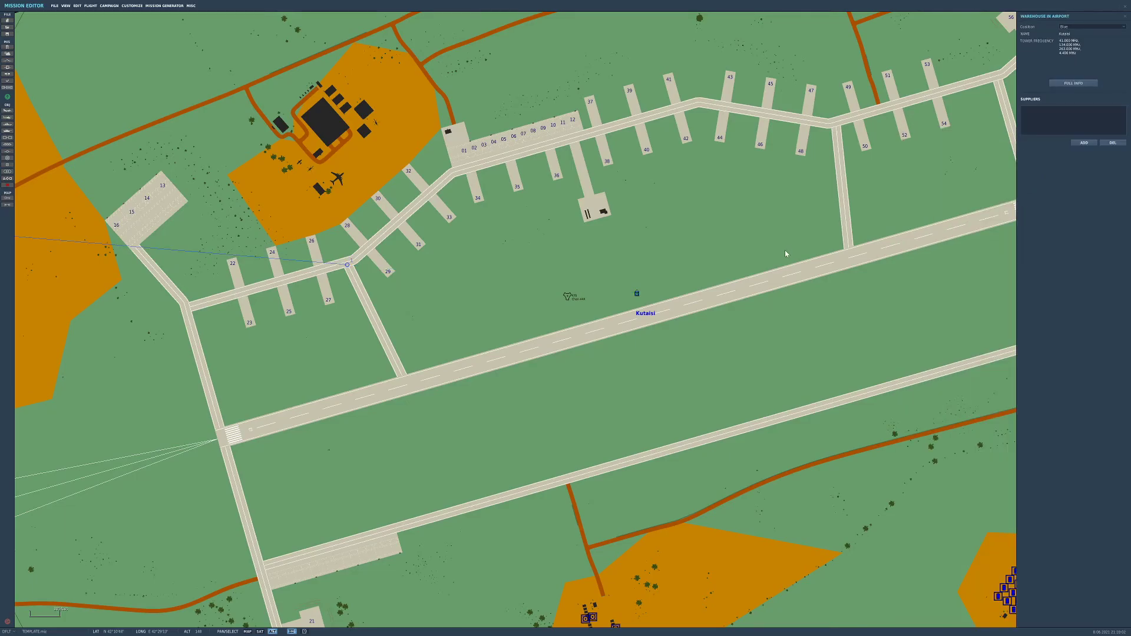
Add a new waypoint at Senaki-Kolkhi to the UH-1H route, typed as Landing
scroll(784, 250, down, 8)
scroll(649, 381, down, 2)
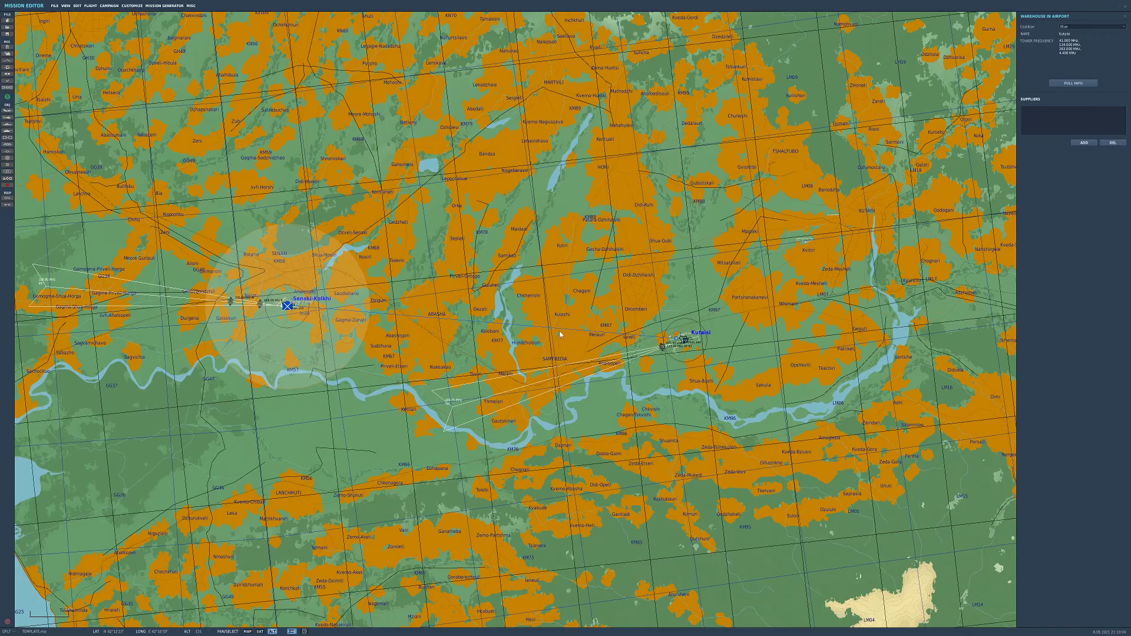
scroll(560, 335, up, 2)
click(724, 339)
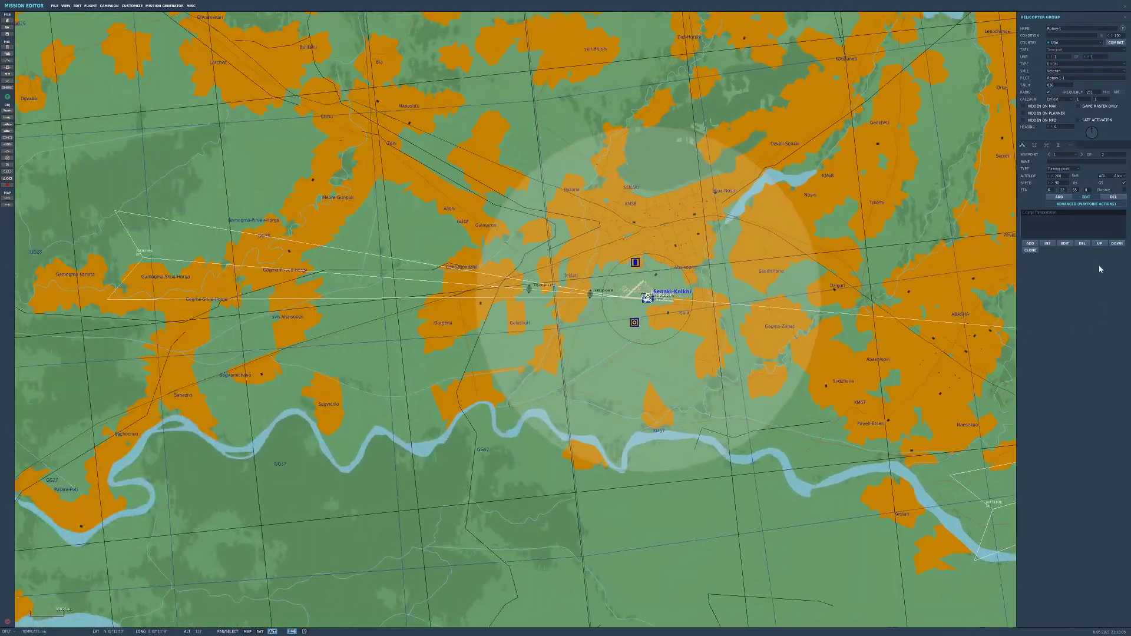
scroll(677, 292, up, 10)
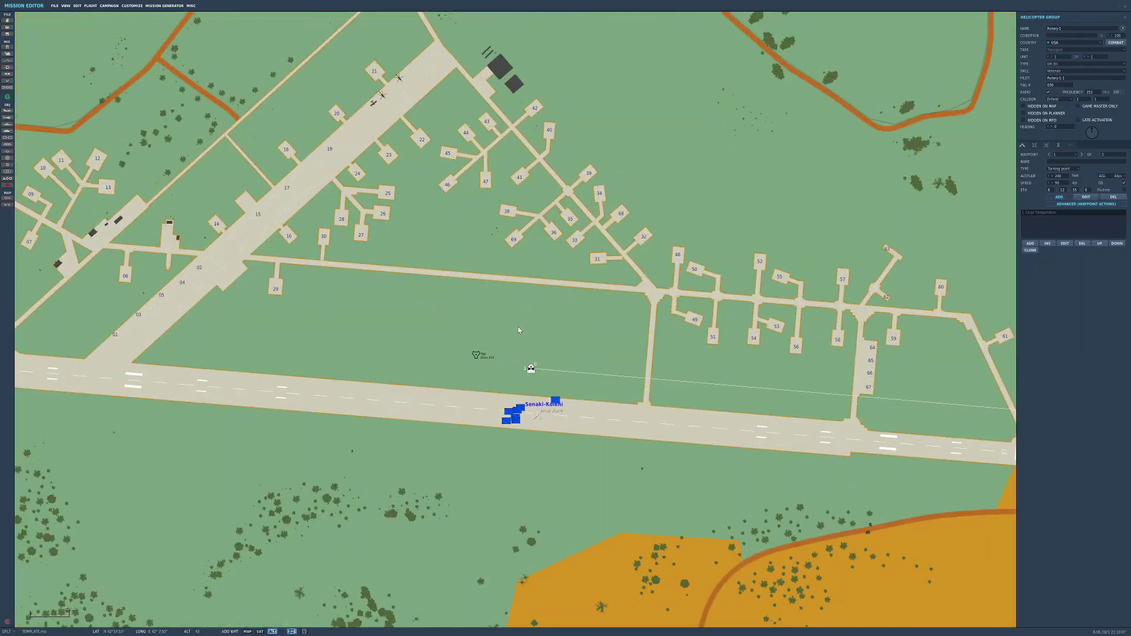
click(523, 327)
click(1064, 169)
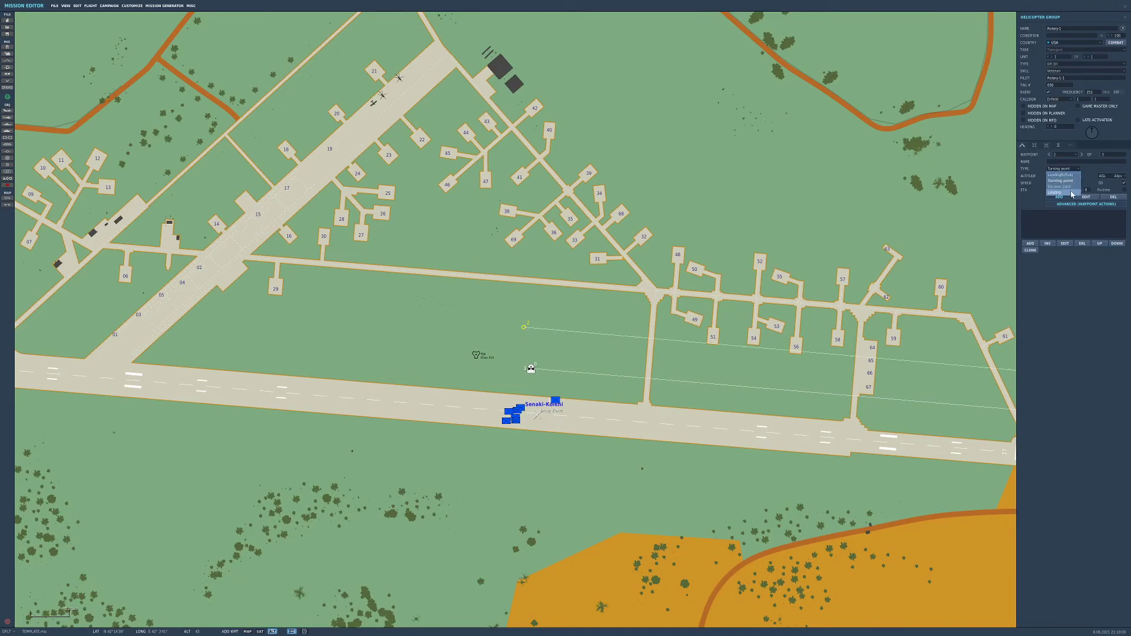
click(1071, 192)
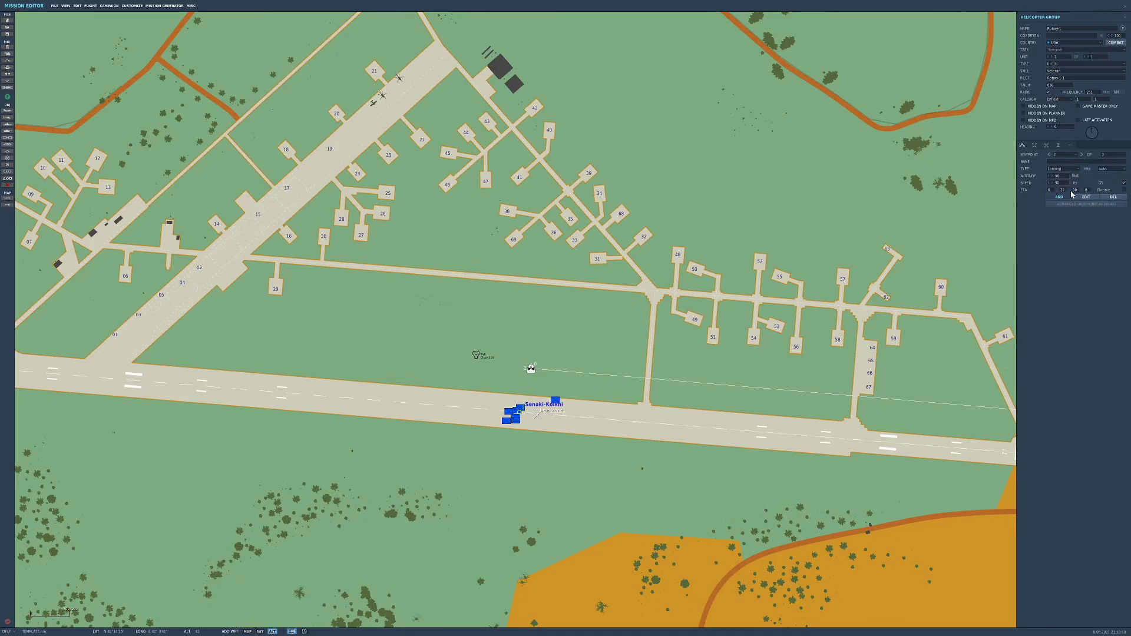
click(981, 307)
scroll(744, 299, down, 8)
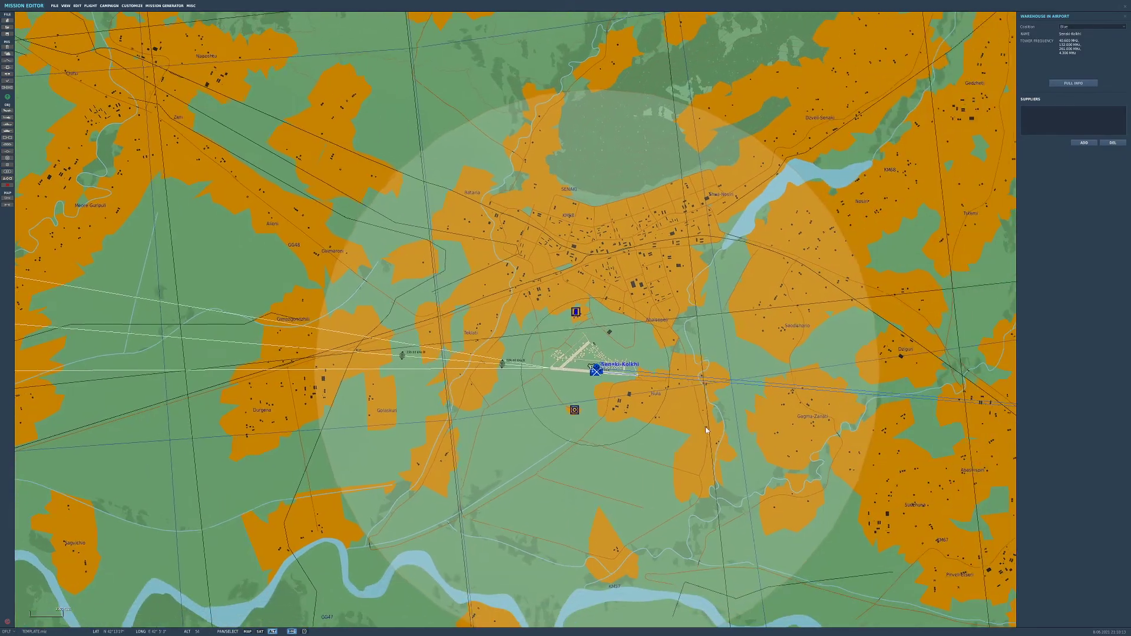
scroll(706, 431, down, 5)
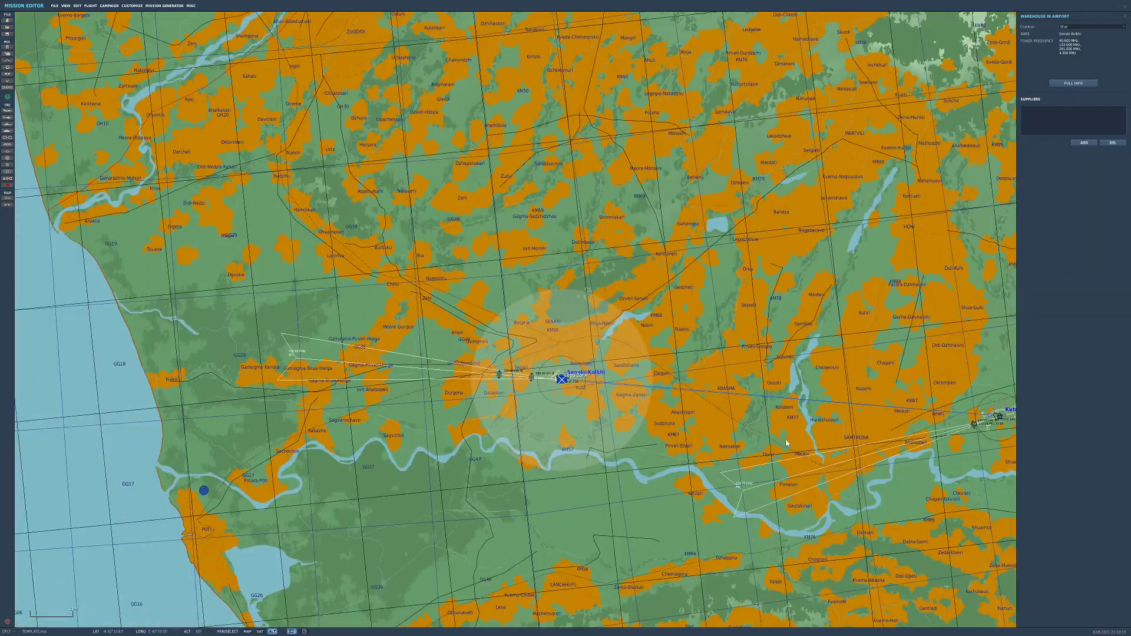
drag(786, 444, 527, 468)
scroll(635, 458, up, 4)
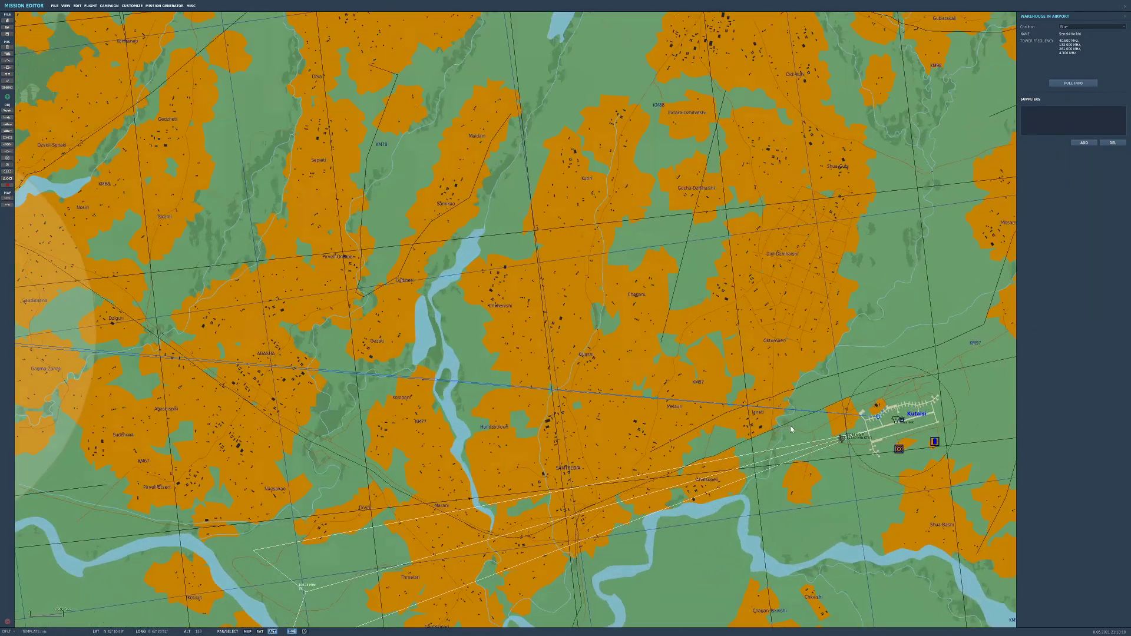
scroll(930, 422, up, 4)
scroll(930, 422, down, 6)
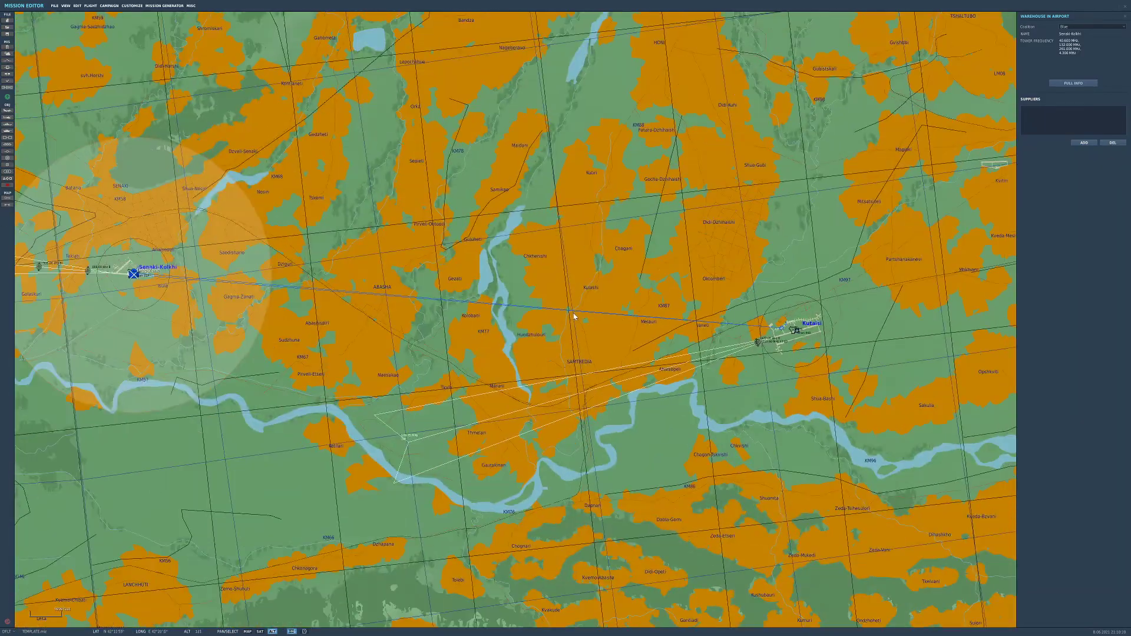
drag(236, 345, 643, 341)
scroll(755, 268, up, 5)
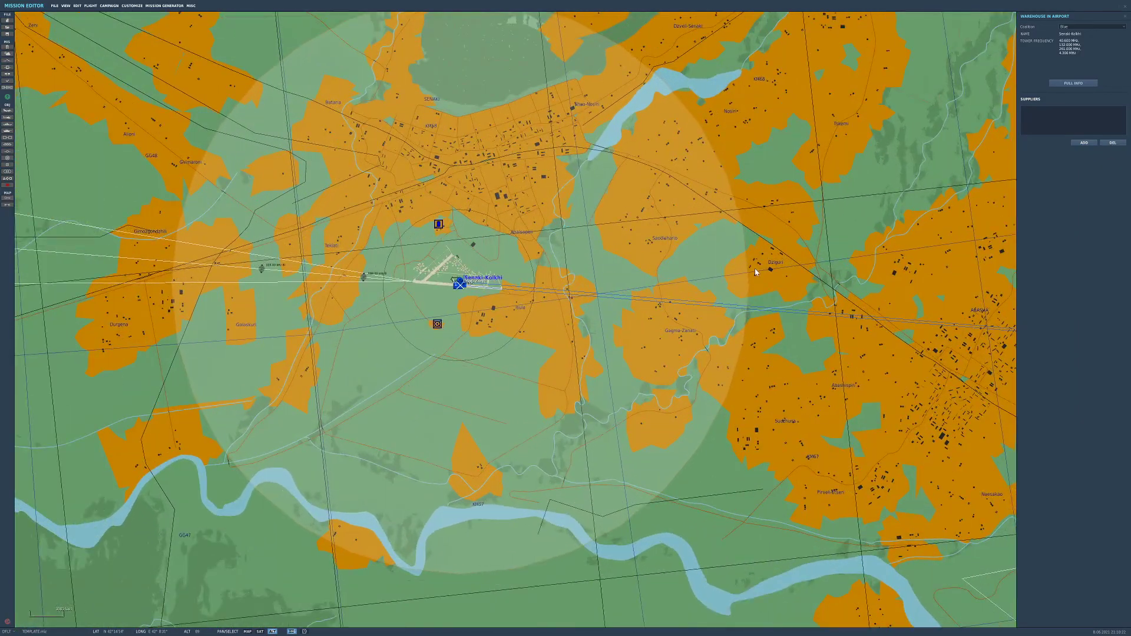
scroll(652, 291, down, 2)
scroll(604, 324, down, 1)
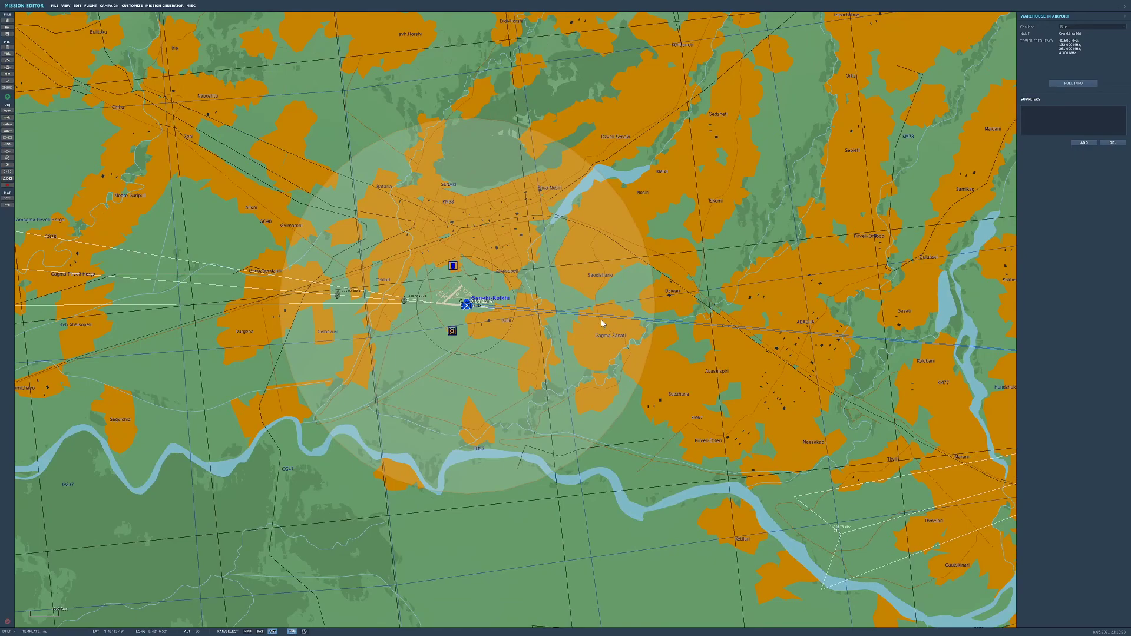
Create a new trigger named LeaveZone
click(7, 60)
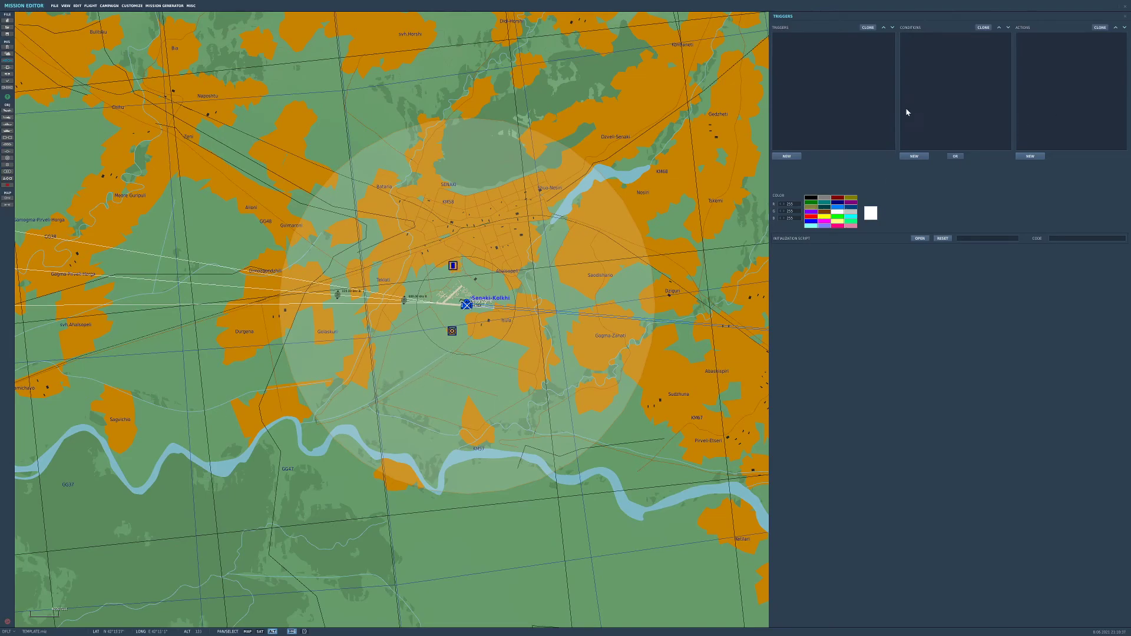
click(789, 157)
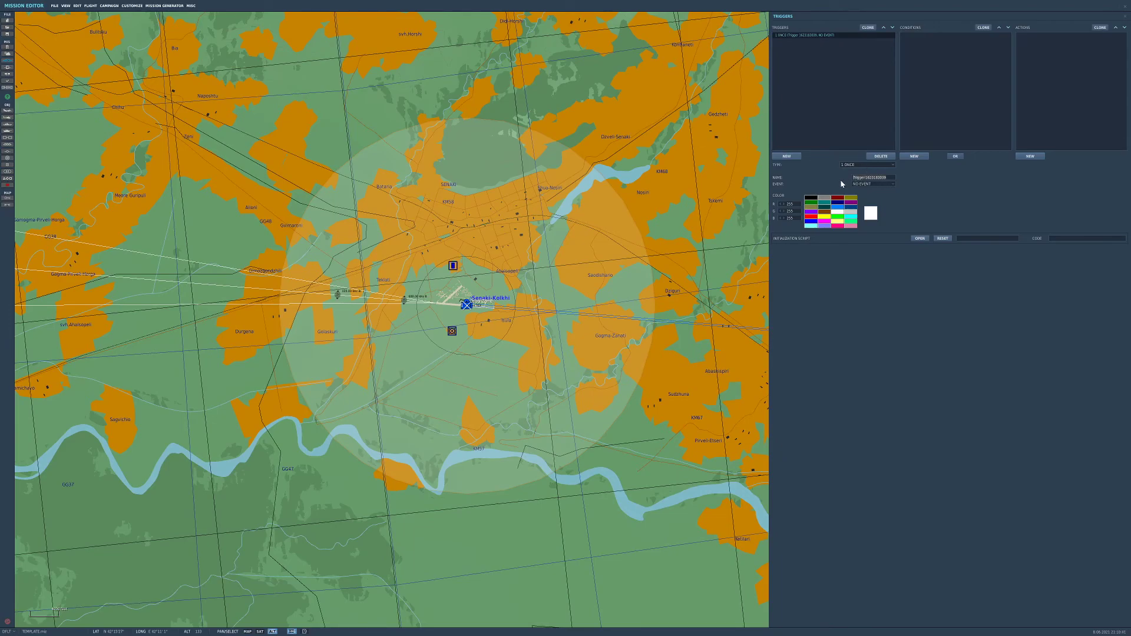
text(LeaveZone)
click(832, 90)
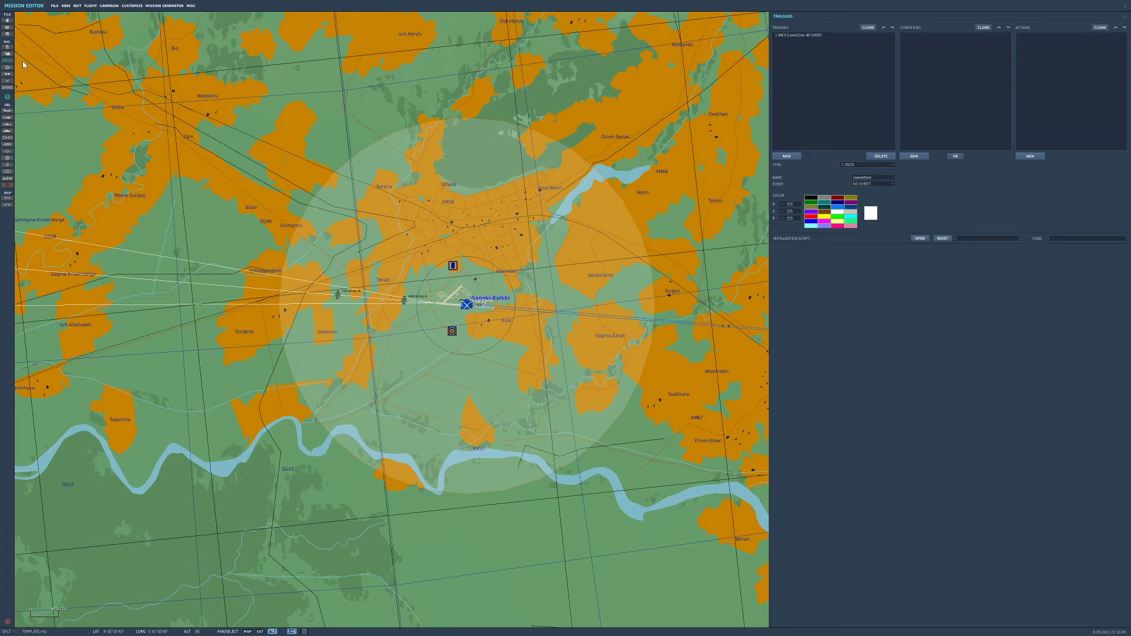
click(820, 35)
Add the condition ALL OF GROUP OUT OF ZONE for Rotary-1 and Drop Zone
click(914, 156)
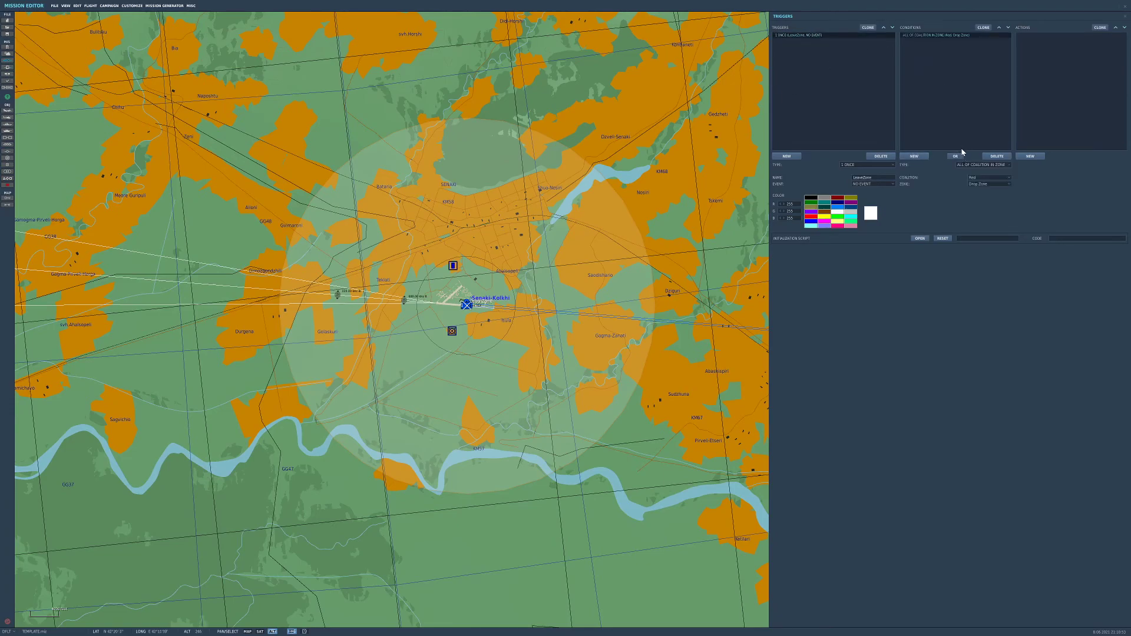
click(969, 166)
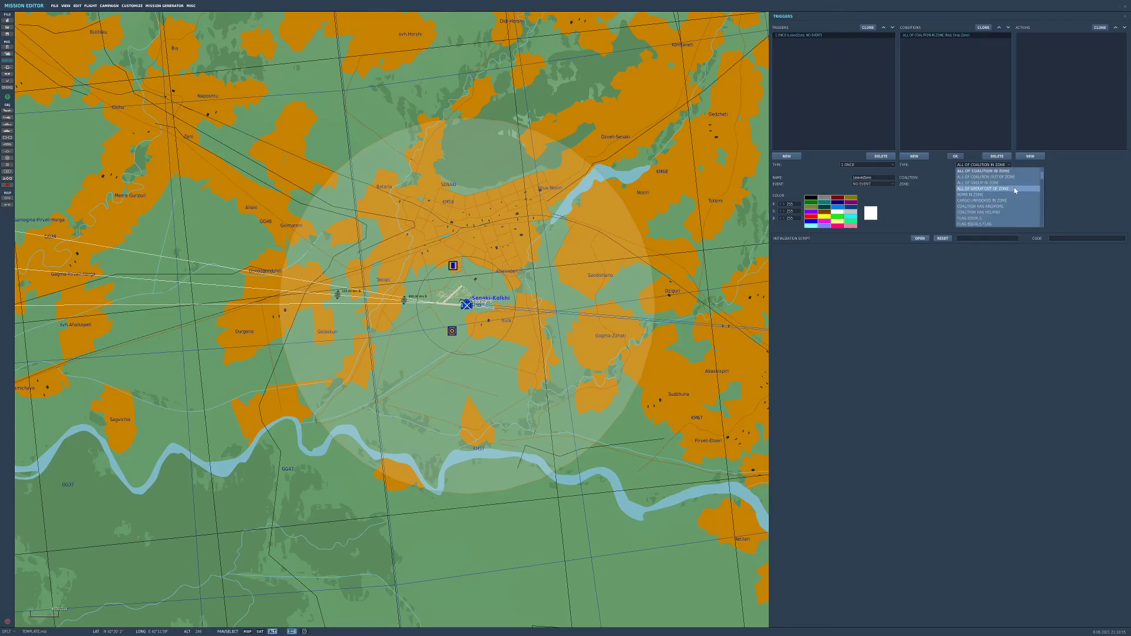
click(979, 171)
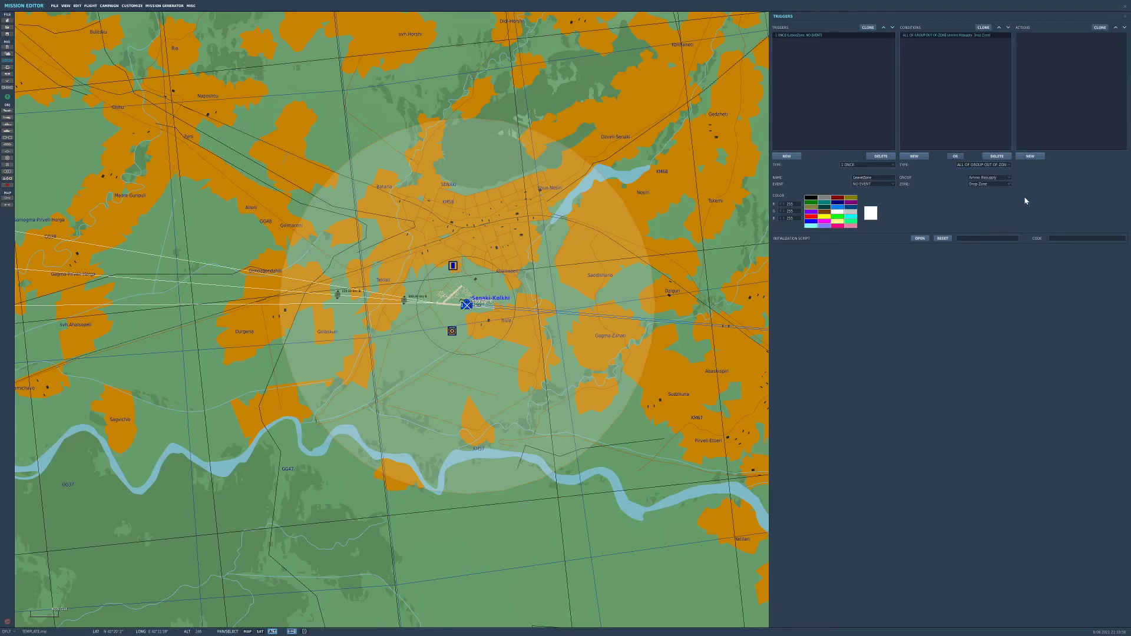
click(1000, 177)
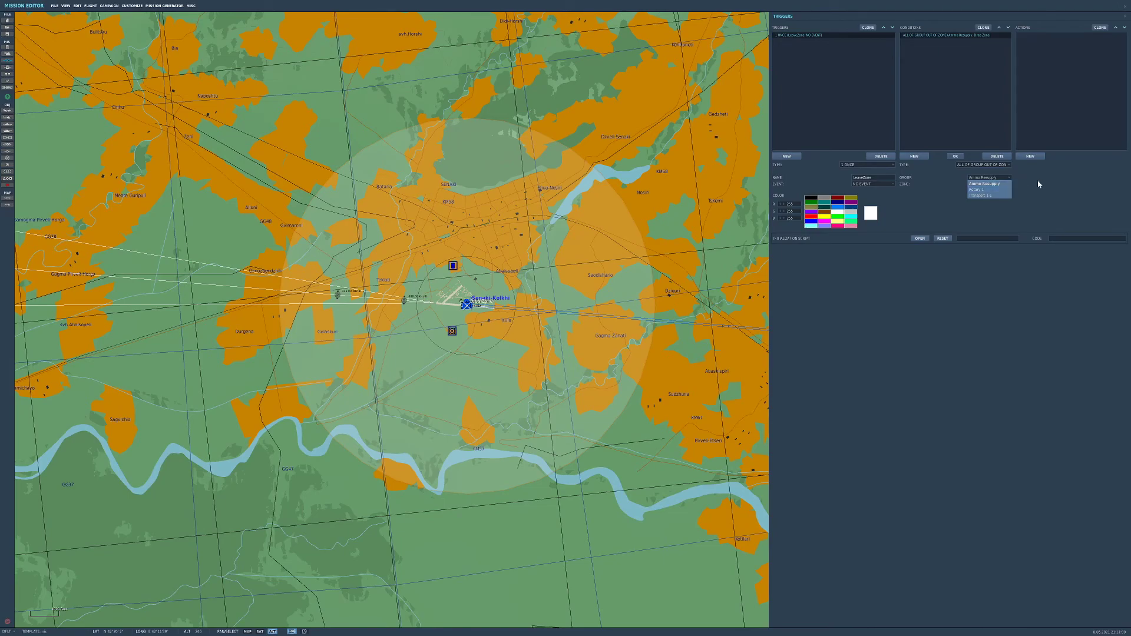
click(1053, 174)
click(1002, 178)
click(1001, 190)
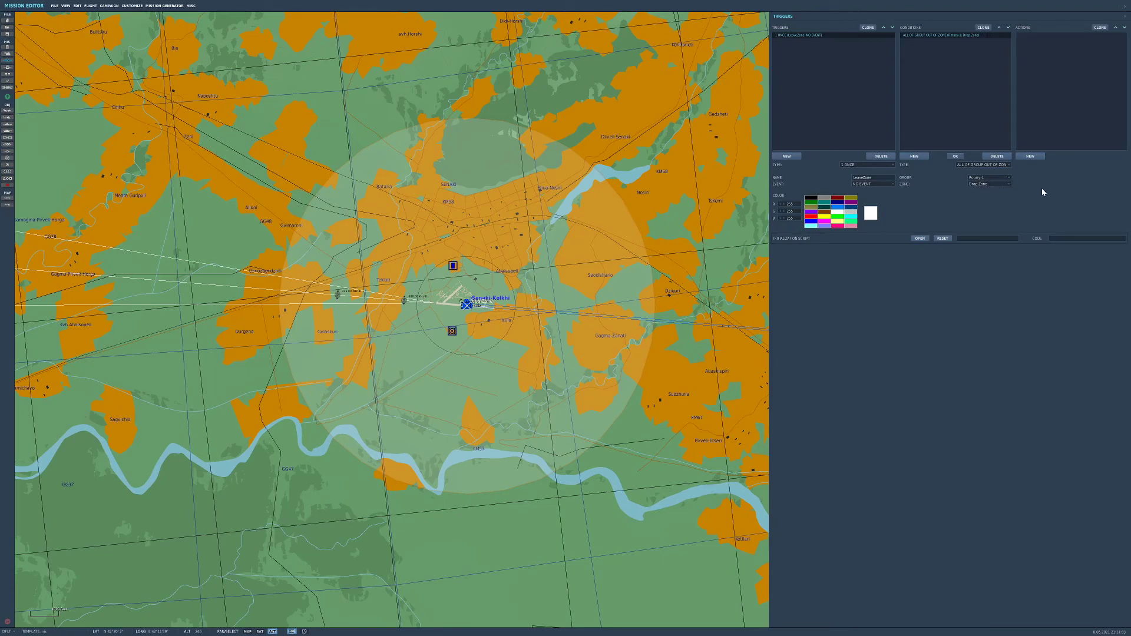
Add a FLAG ON action to the LeaveZone trigger
click(1032, 157)
click(1090, 165)
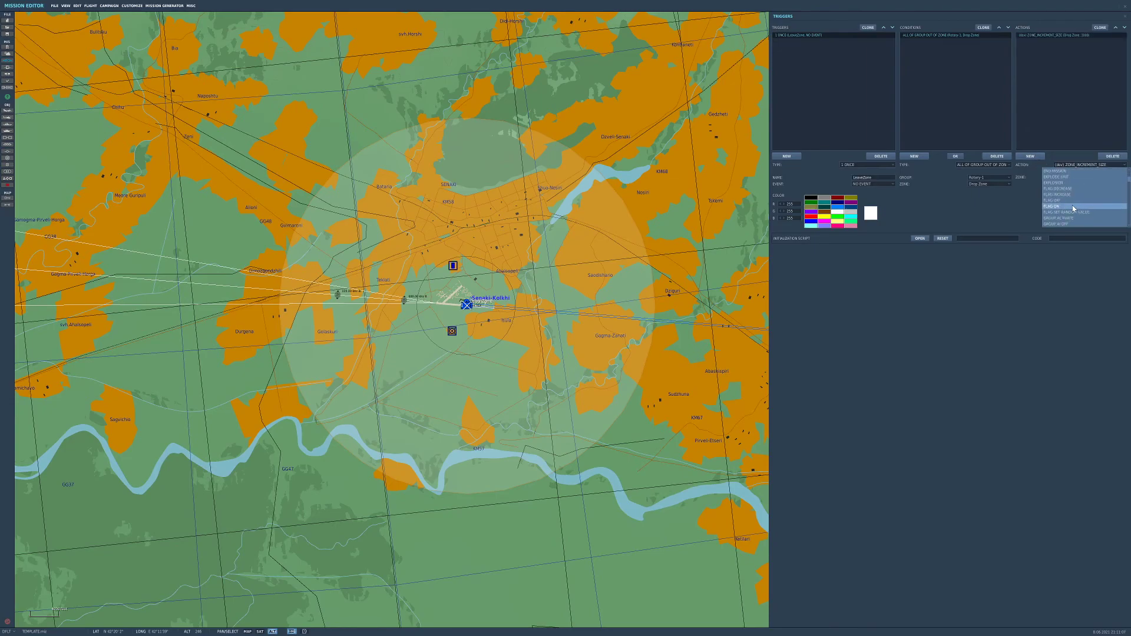
click(1073, 206)
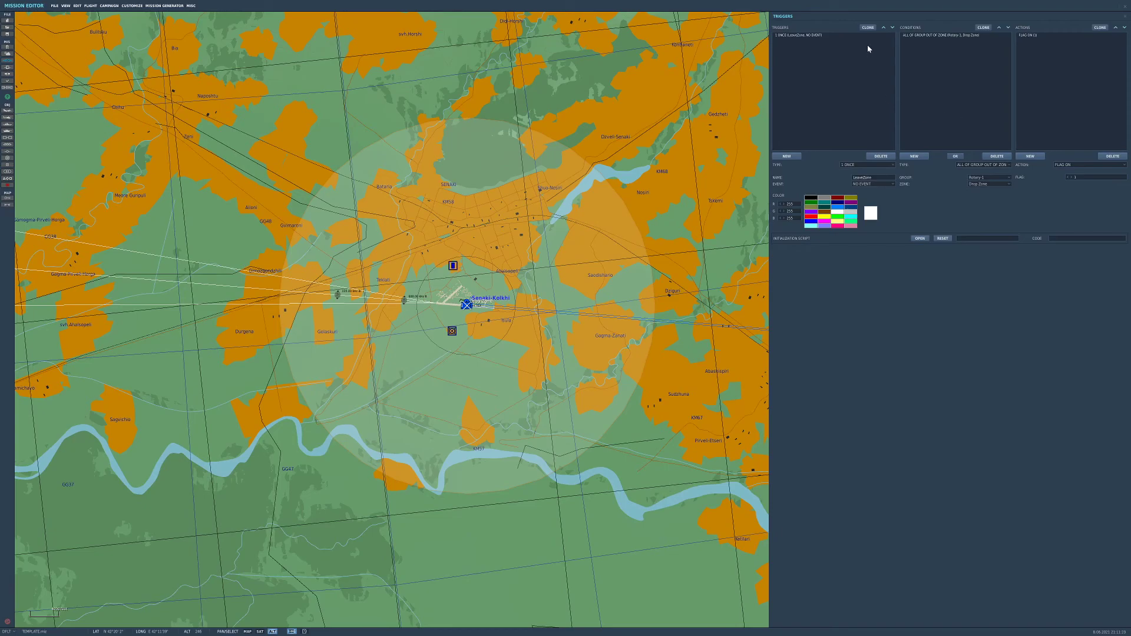
Create a new trigger named EnteringZone
click(795, 156)
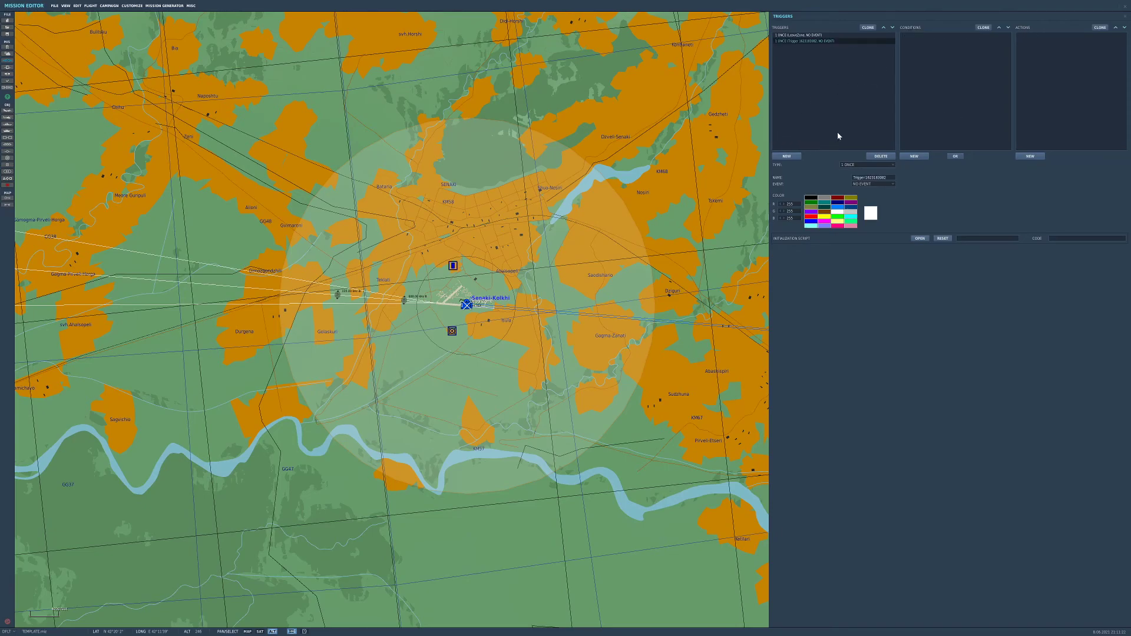
triple_click(878, 178)
text(EnteringZone)
Add a PART OF GROUP IN ZONE condition (Rotary-1, Drop Zone) and a second condition
click(914, 156)
click(996, 164)
scroll(1028, 197, down, 3)
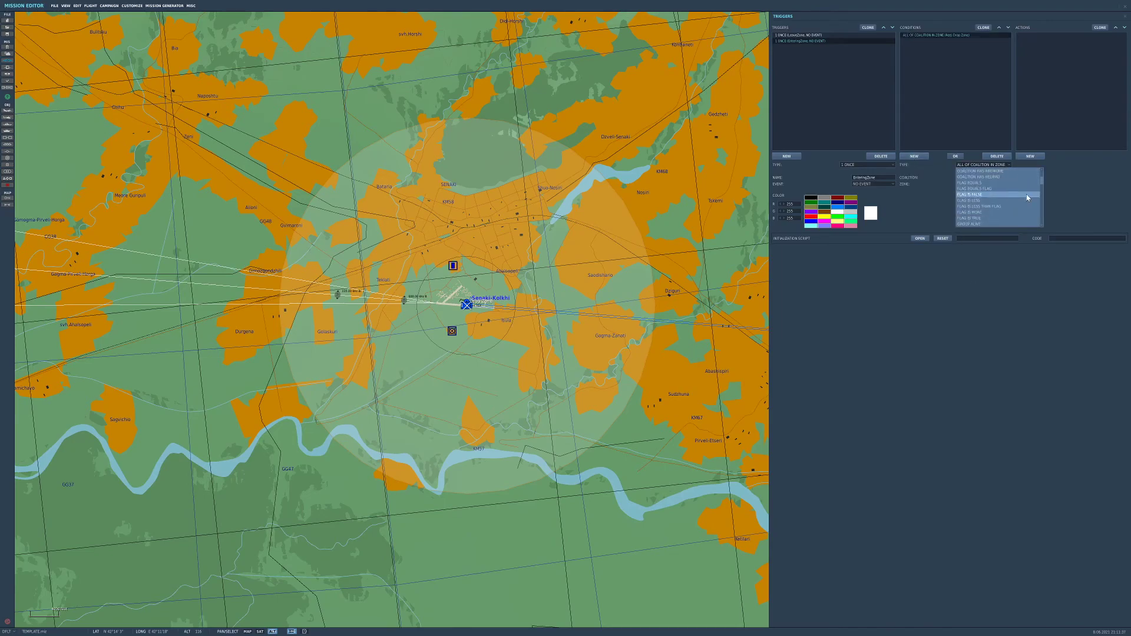
scroll(1028, 202, down, 2)
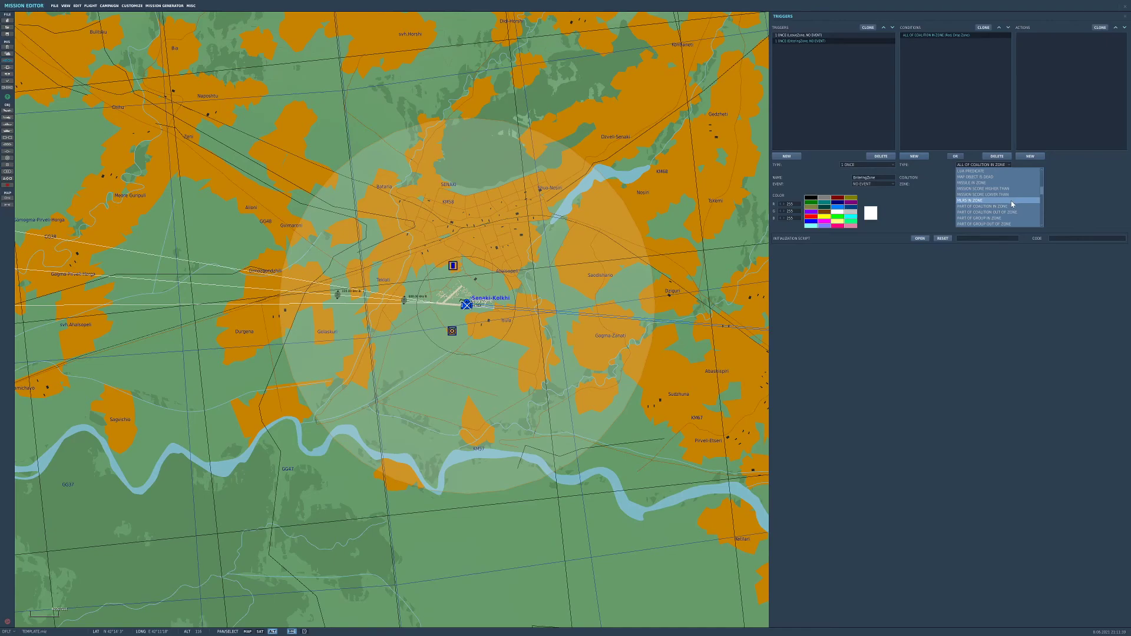
scroll(1011, 201, down, 3)
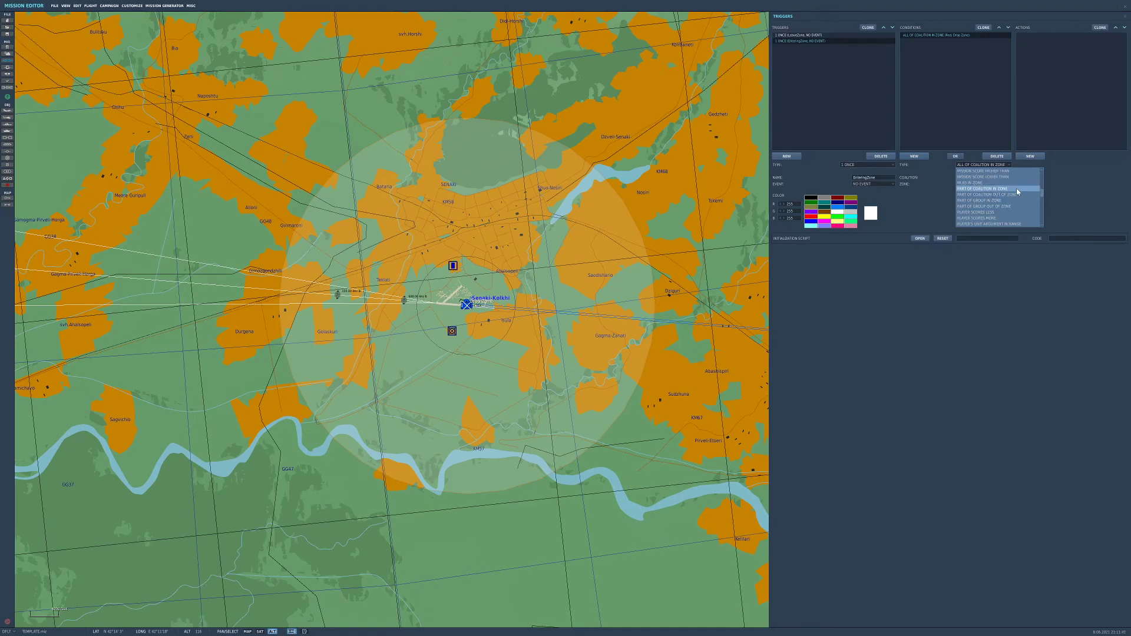
click(1015, 201)
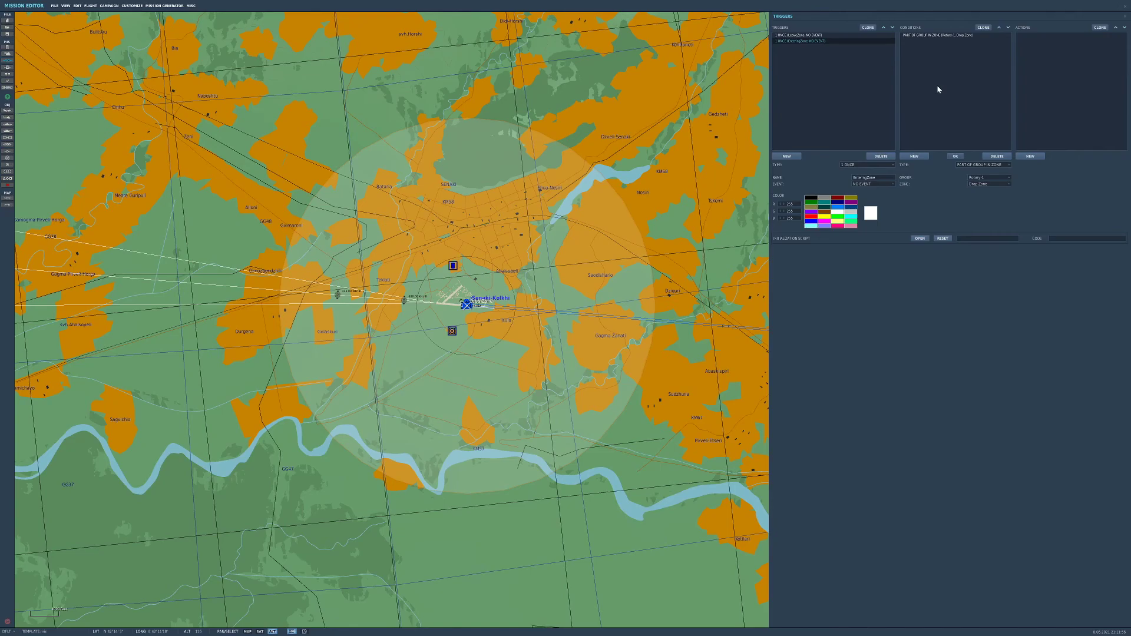
click(953, 40)
click(920, 156)
scroll(455, 315, up, 5)
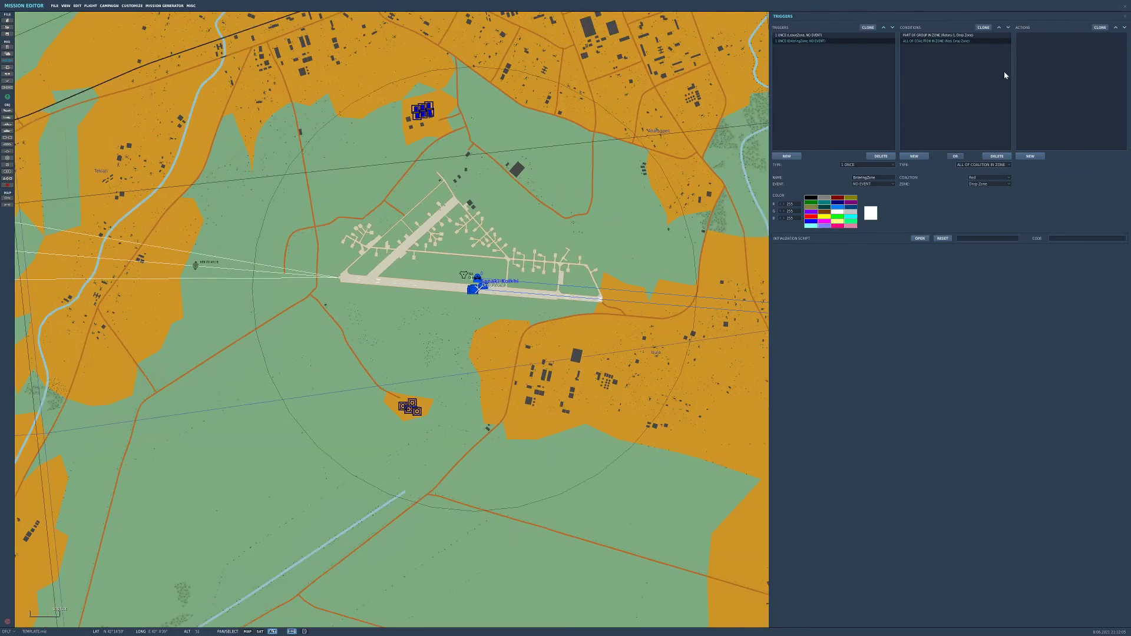
Set EnteringZone's second condition to FLAG IS TRUE
click(981, 166)
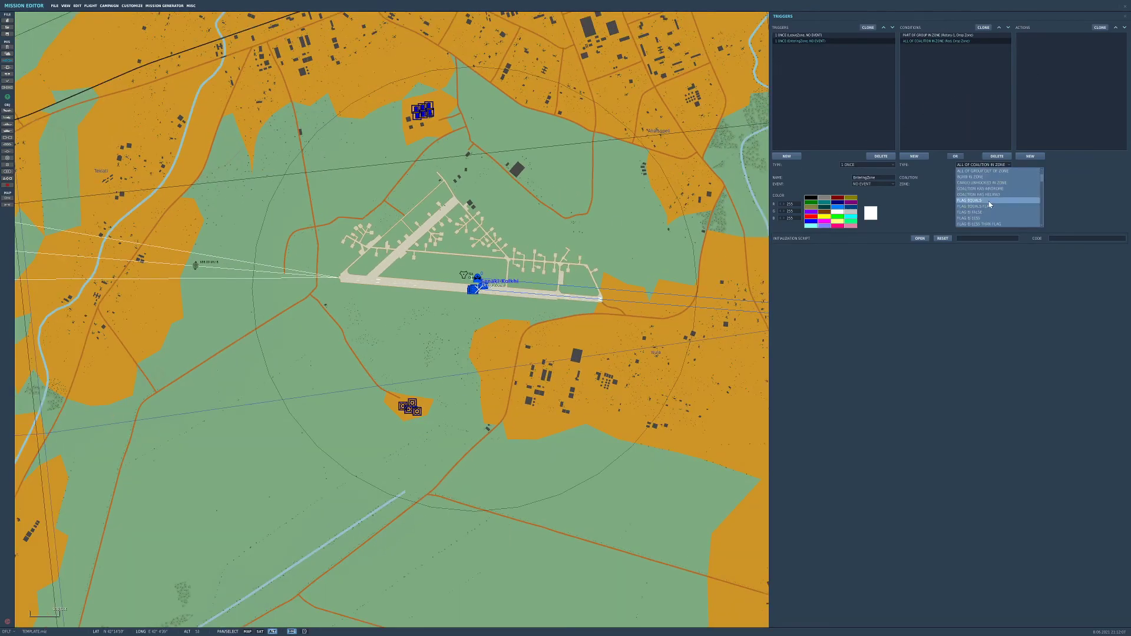
scroll(996, 219, down, 3)
click(996, 201)
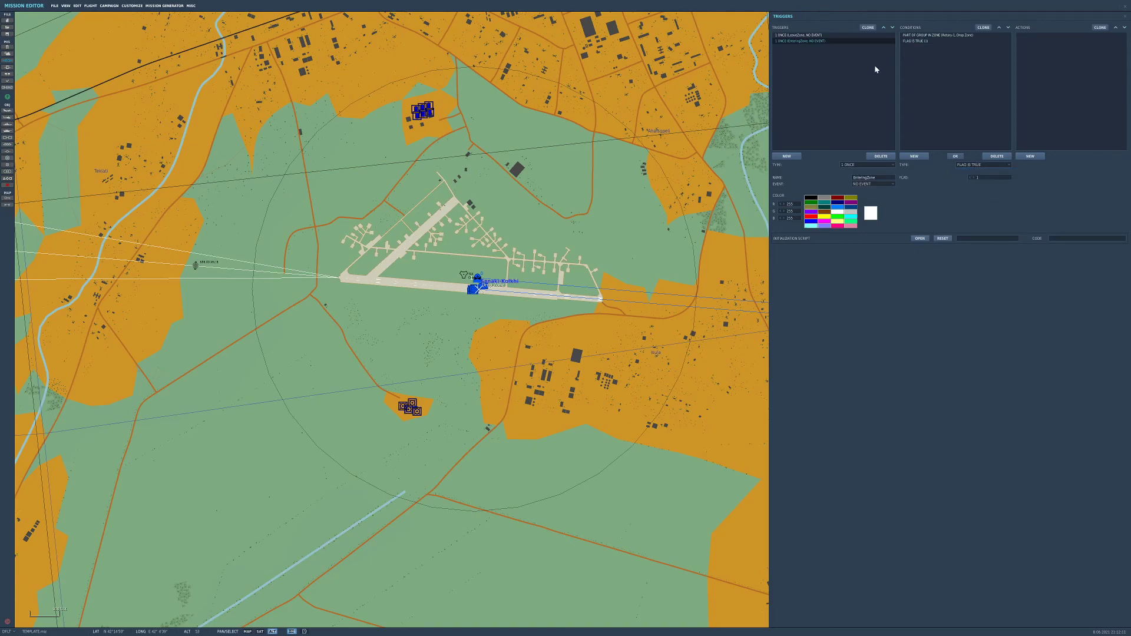
Compare the LeaveZone trigger's settings, then return to EnteringZone
click(814, 35)
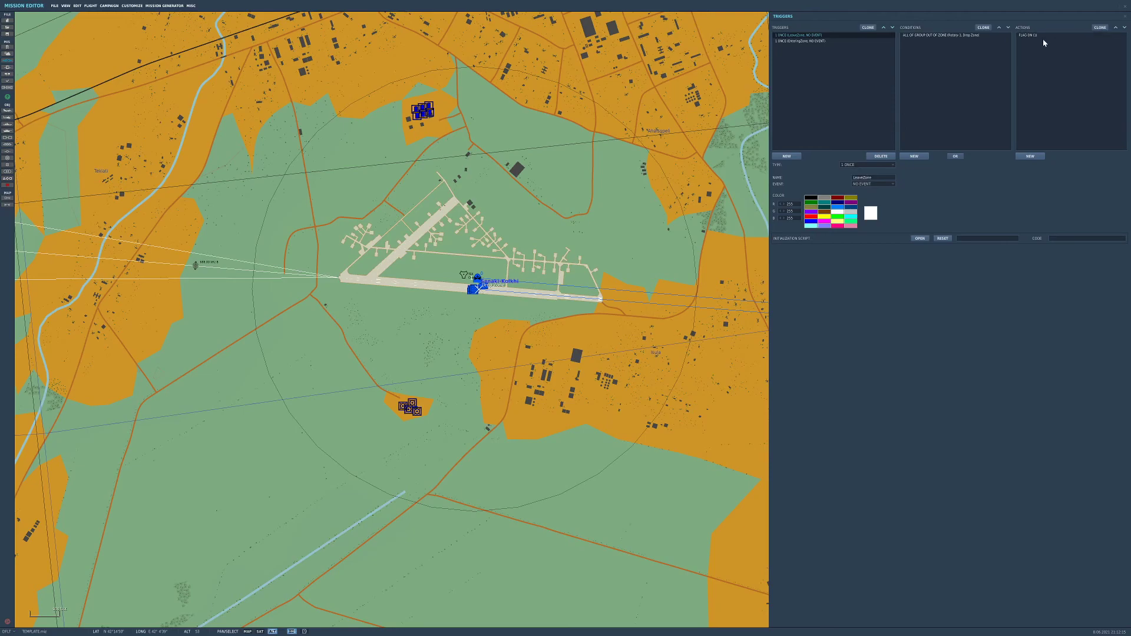
click(848, 41)
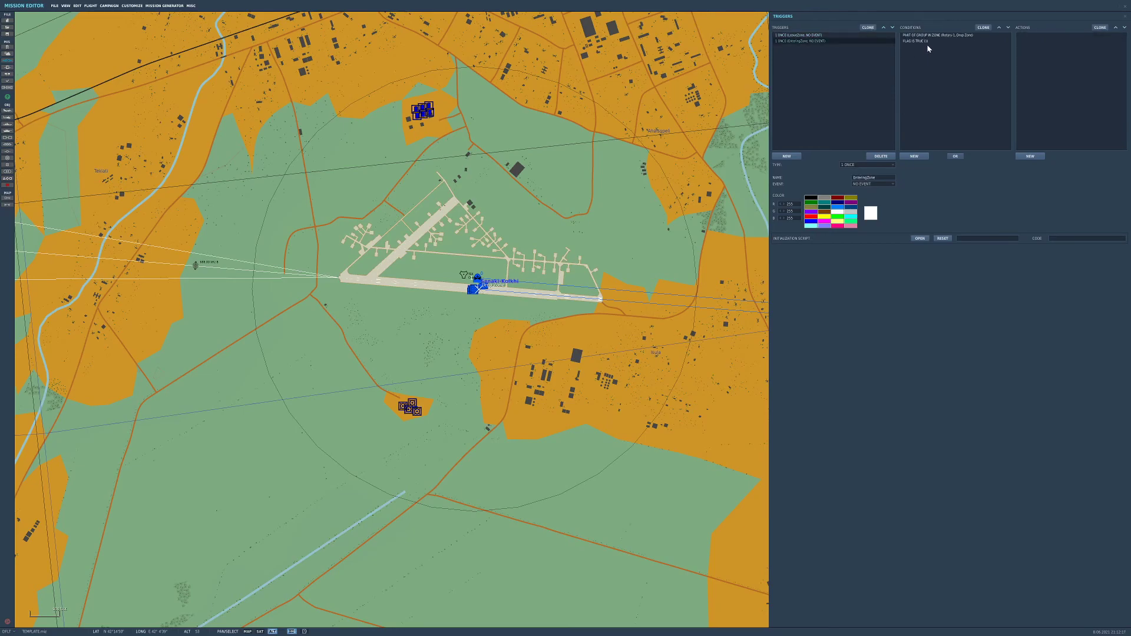
click(840, 35)
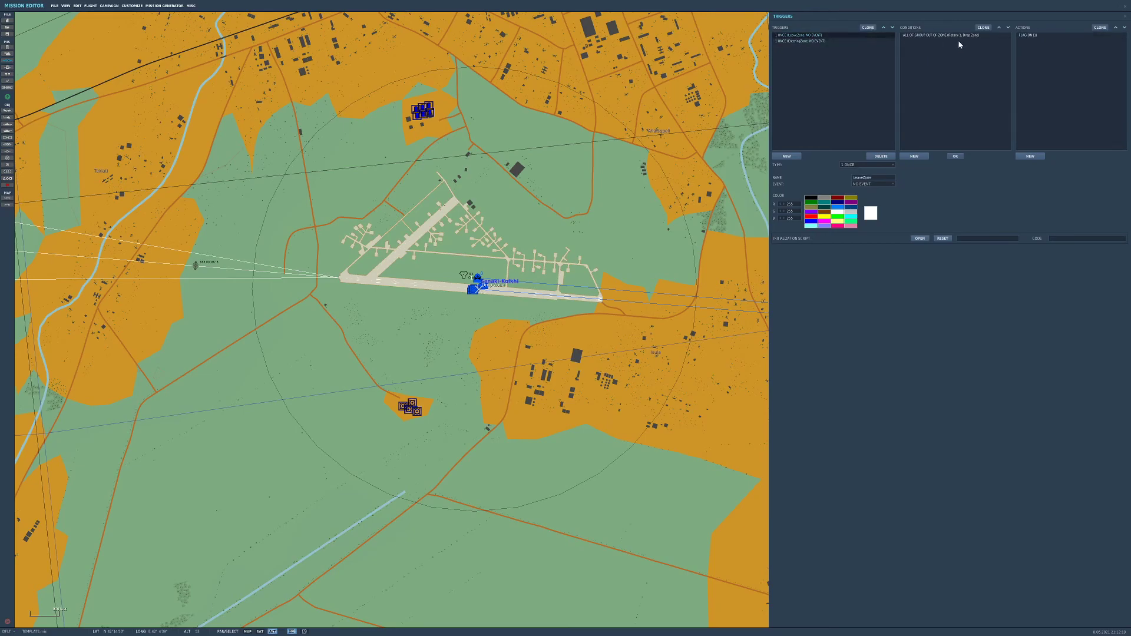
click(848, 41)
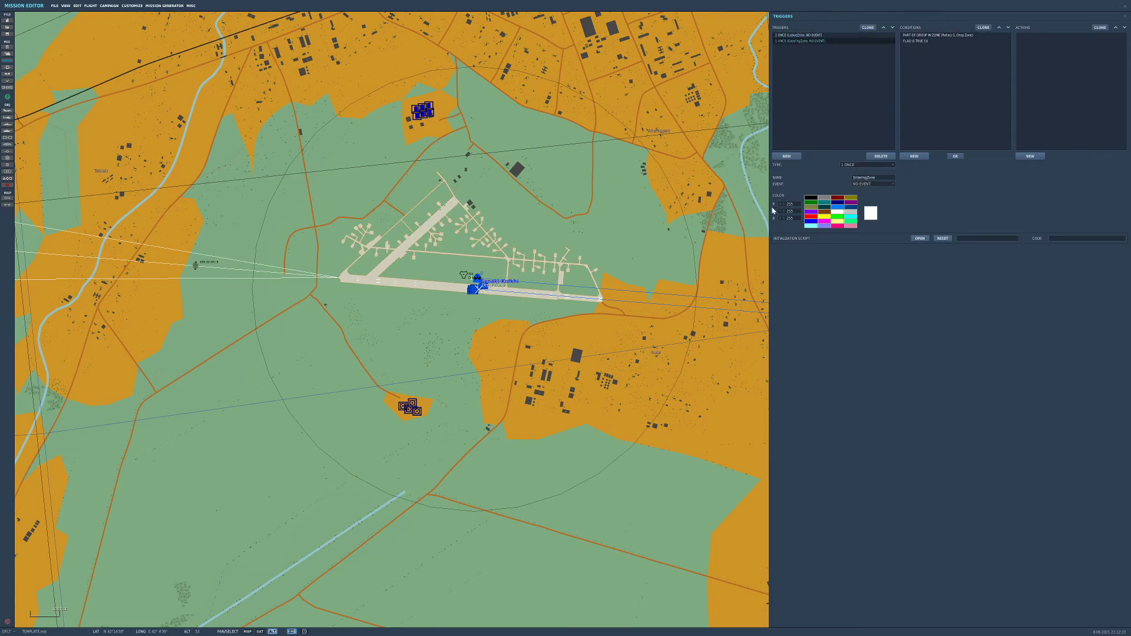
scroll(688, 242, down, 6)
scroll(757, 293, down, 3)
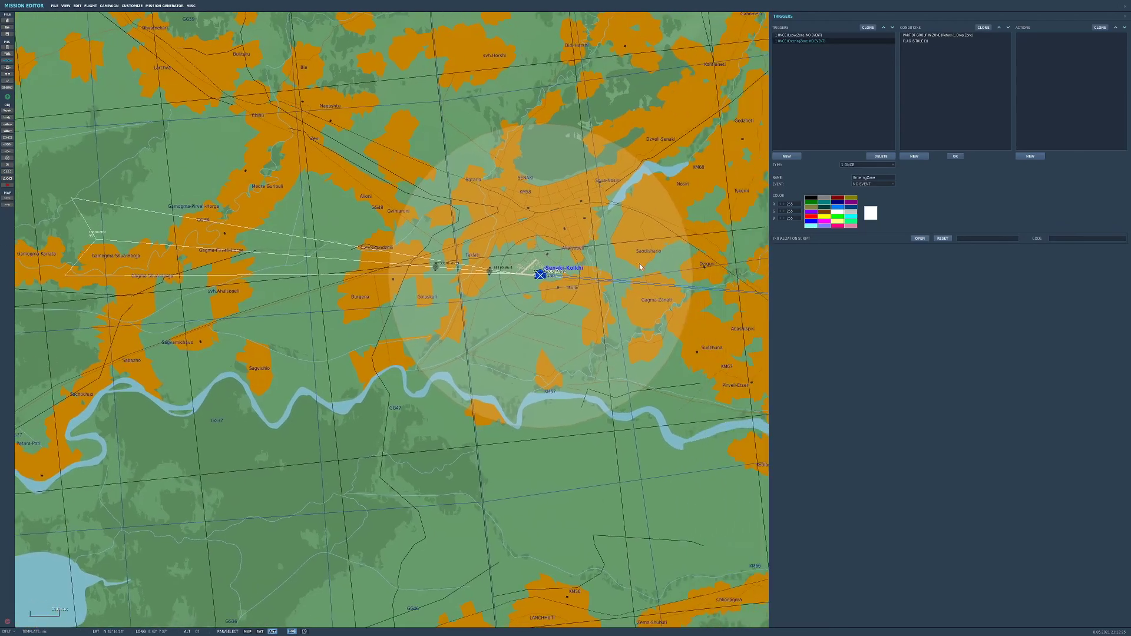
Give EnteringZone a SMOKE MARKER action with BLUE smoke
click(1040, 155)
click(1090, 164)
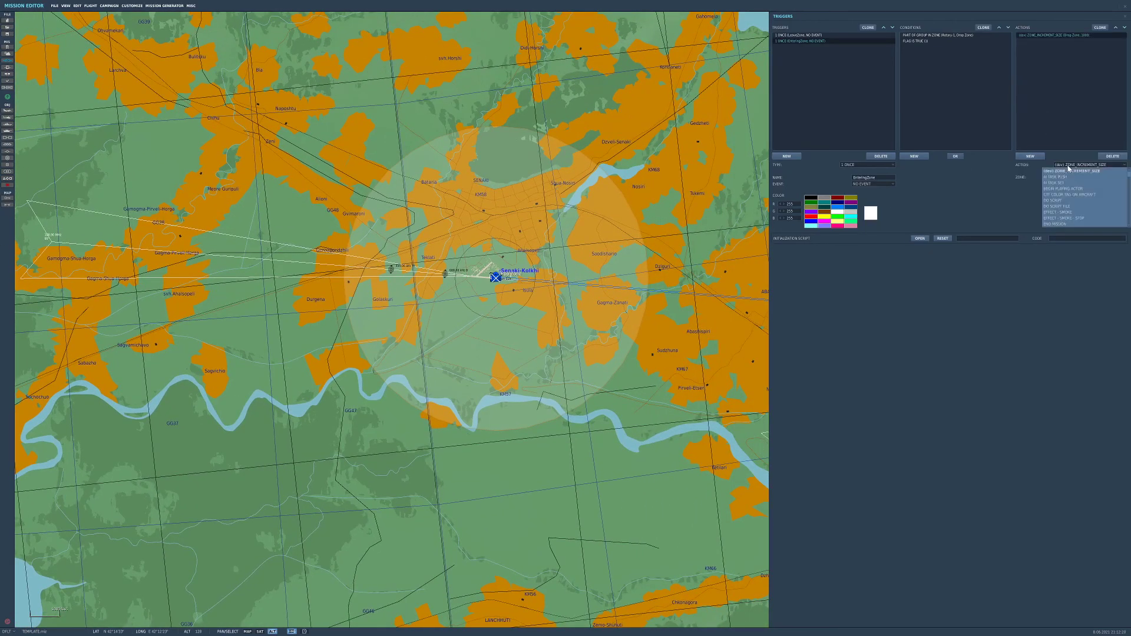
scroll(1083, 199, down, 10)
scroll(1086, 199, down, 6)
click(1091, 200)
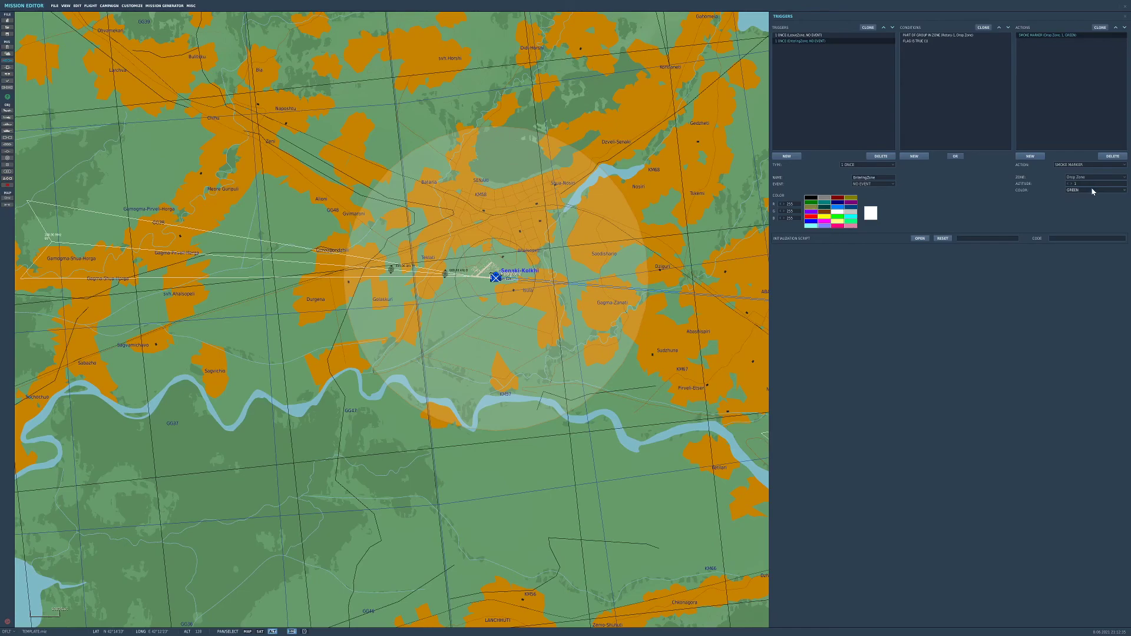
click(1089, 190)
click(1077, 219)
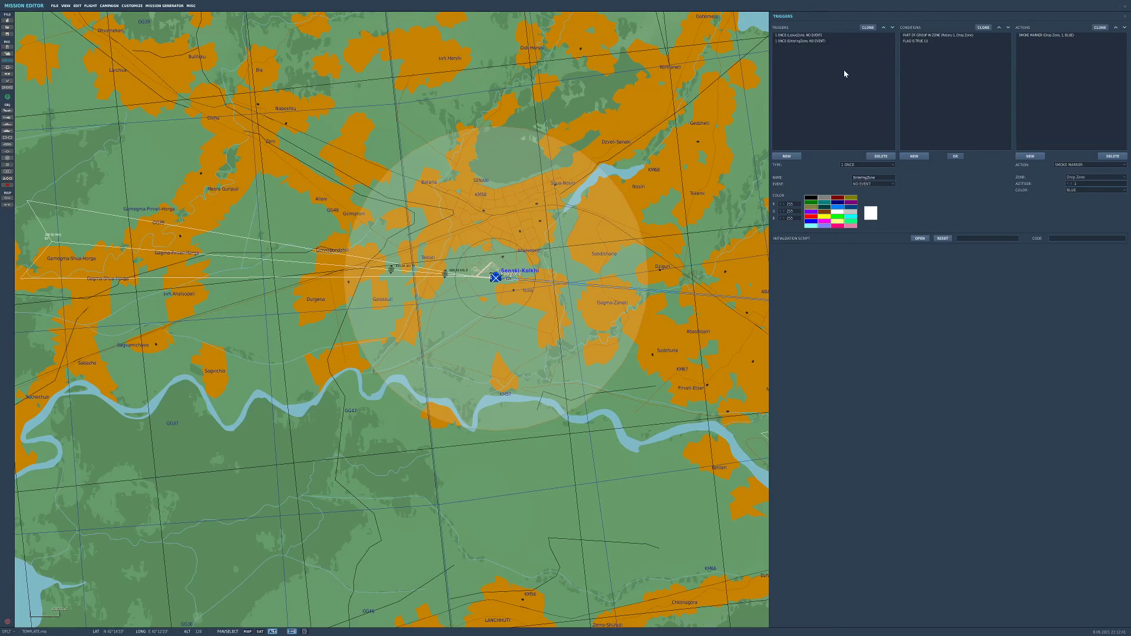
Create a new trigger named Thank you
click(788, 156)
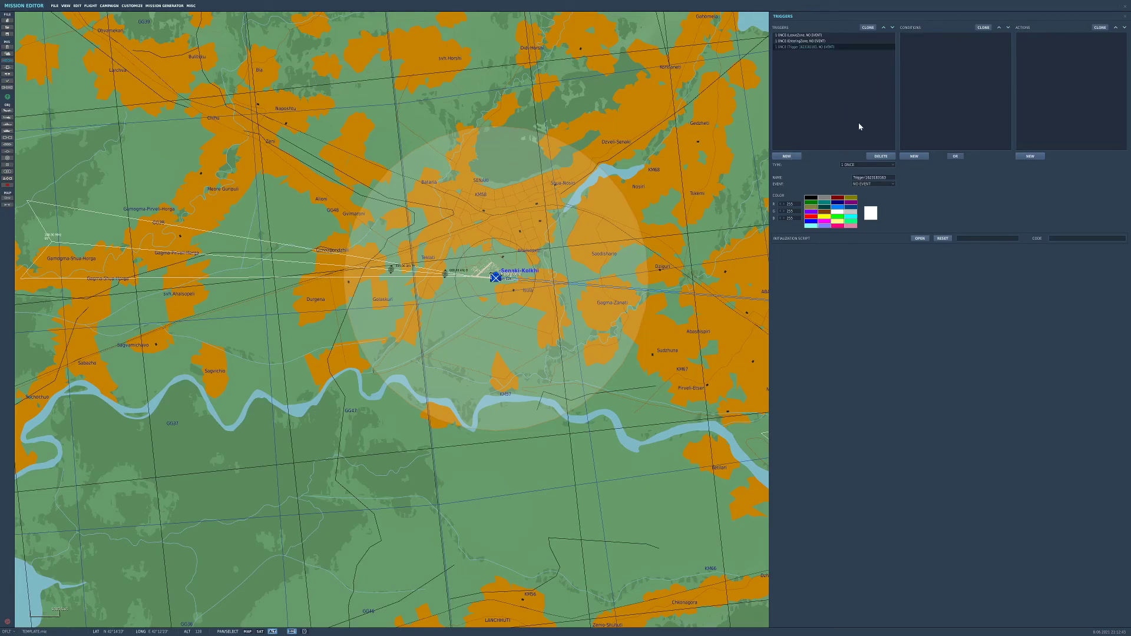
click(891, 179)
text(Thank you)
Add a CARGO UNHOOKED IN ZONE condition for Ammo Resupply-1
click(914, 157)
click(983, 164)
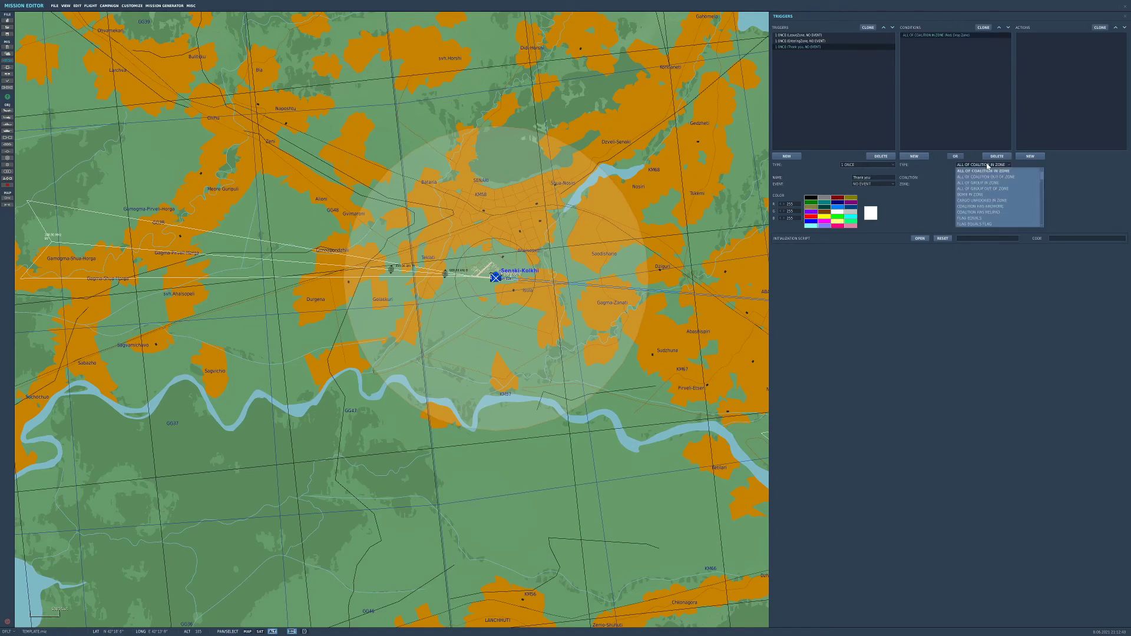
click(1009, 201)
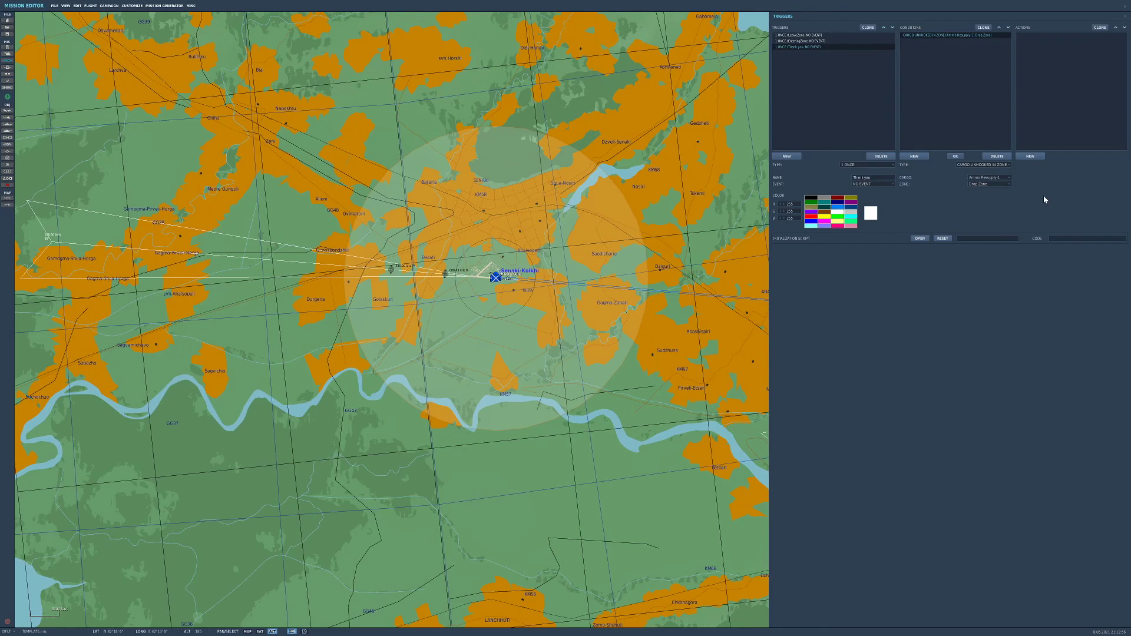
click(1001, 177)
click(1012, 183)
Add a MESSAGE TO ALL action with the text 'Thank you!'
click(1038, 156)
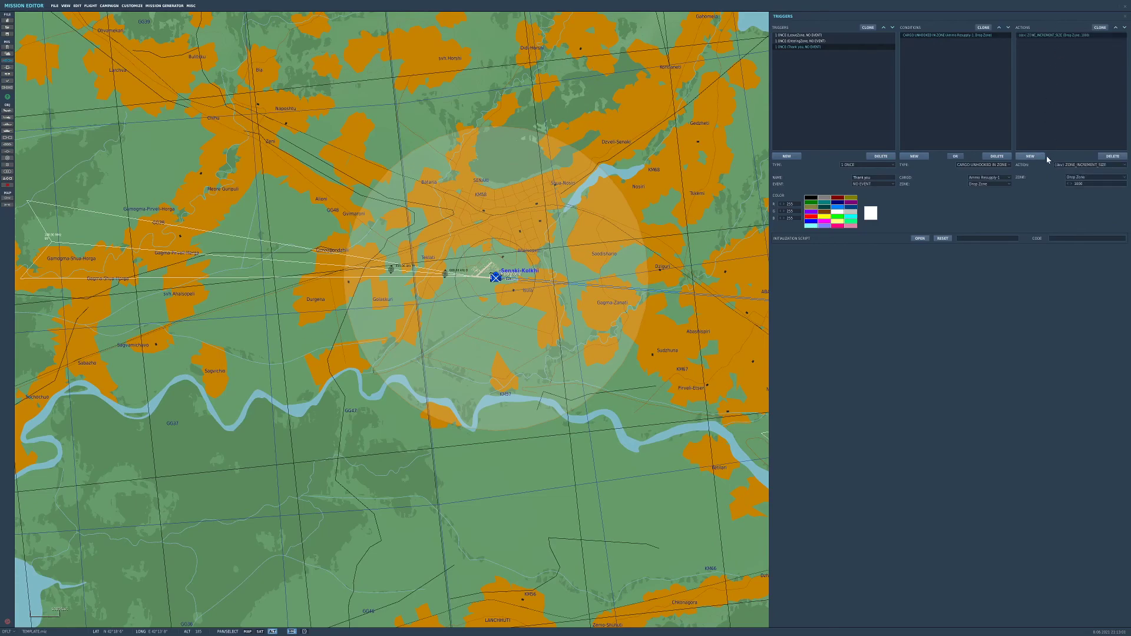
click(1089, 165)
scroll(1090, 197, down, 5)
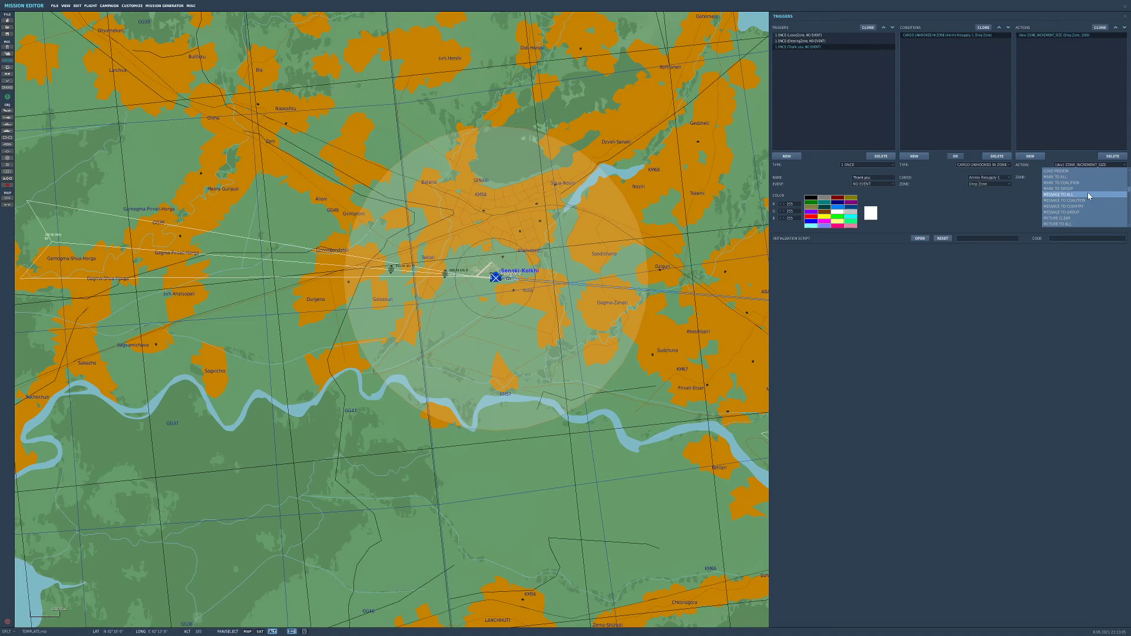
click(1088, 193)
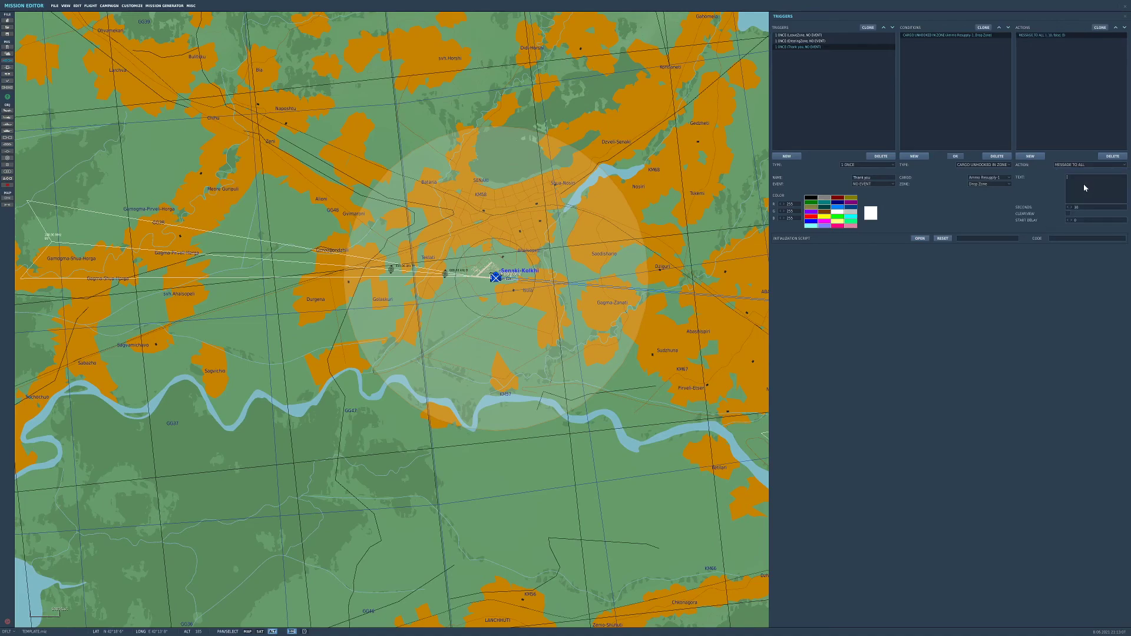
text(Thank you!!)
Close the Triggers panel and zoom around the map near Senaki-Kolkhi
click(660, 352)
scroll(660, 352, down, 5)
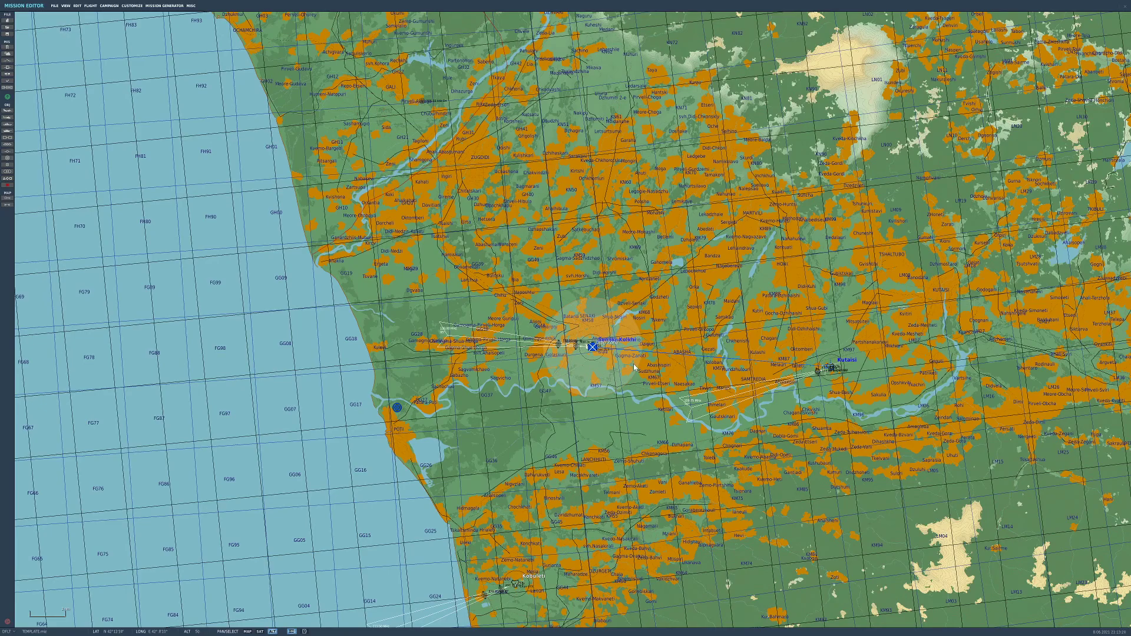
scroll(633, 363, up, 2)
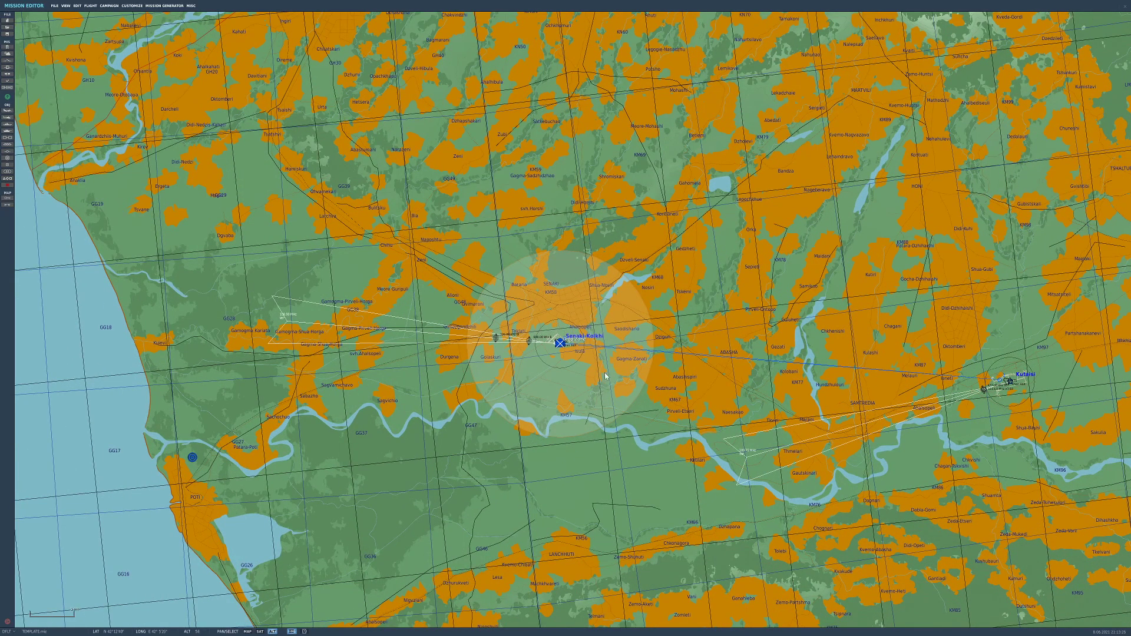
scroll(605, 376, up, 6)
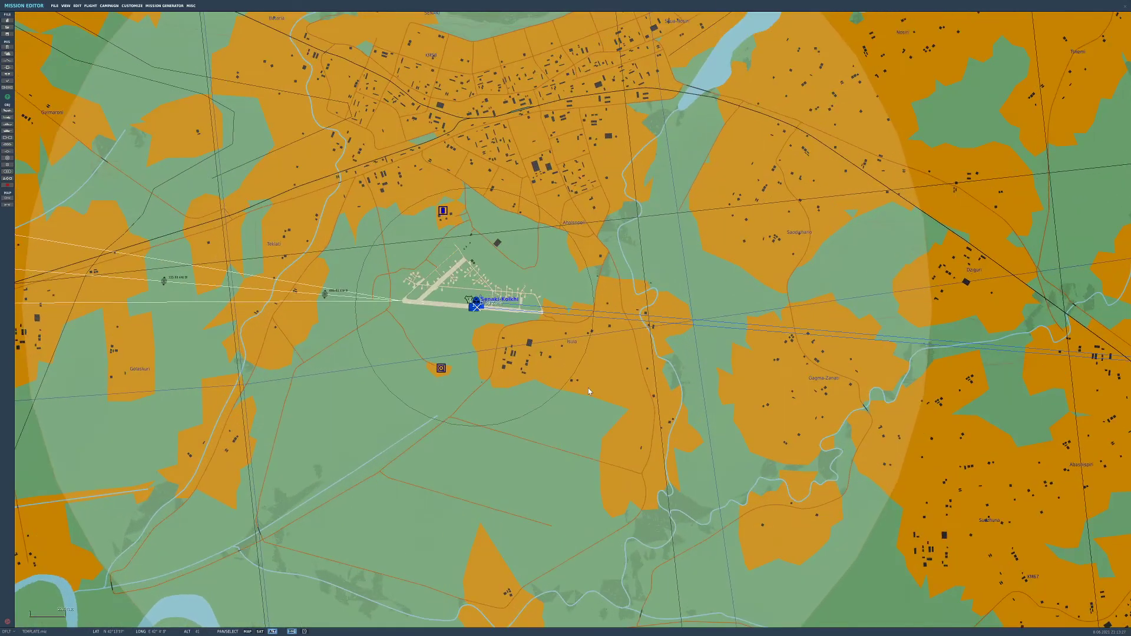
scroll(470, 274, up, 6)
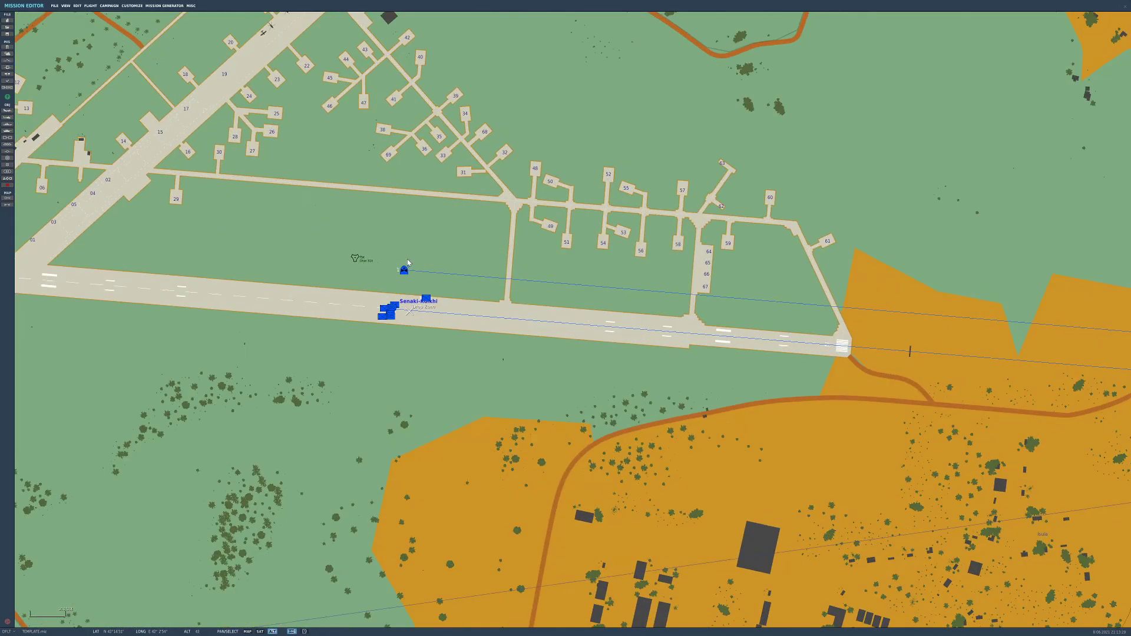
scroll(410, 307, up, 3)
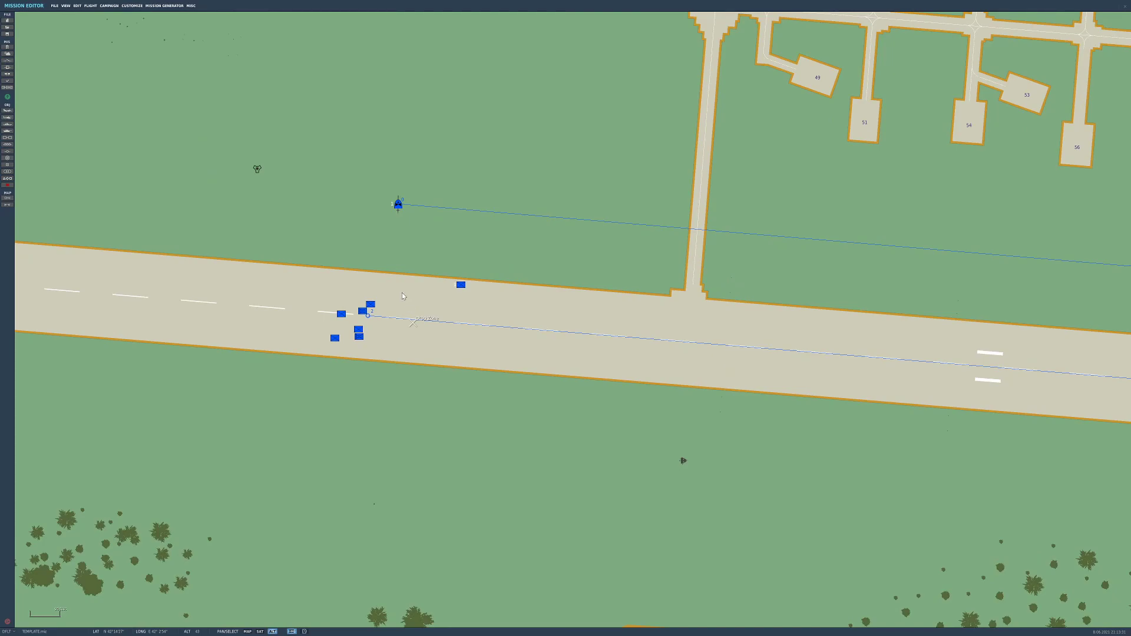
Save the mission changes and launch it as a test flight
scroll(403, 295, down, 8)
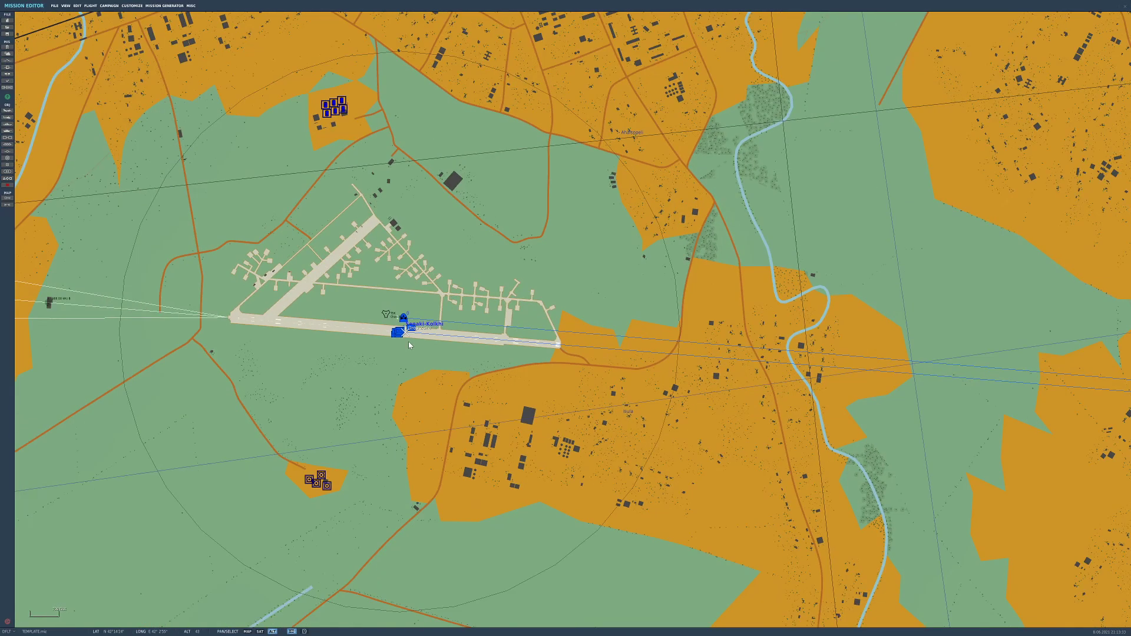
scroll(408, 341, down, 4)
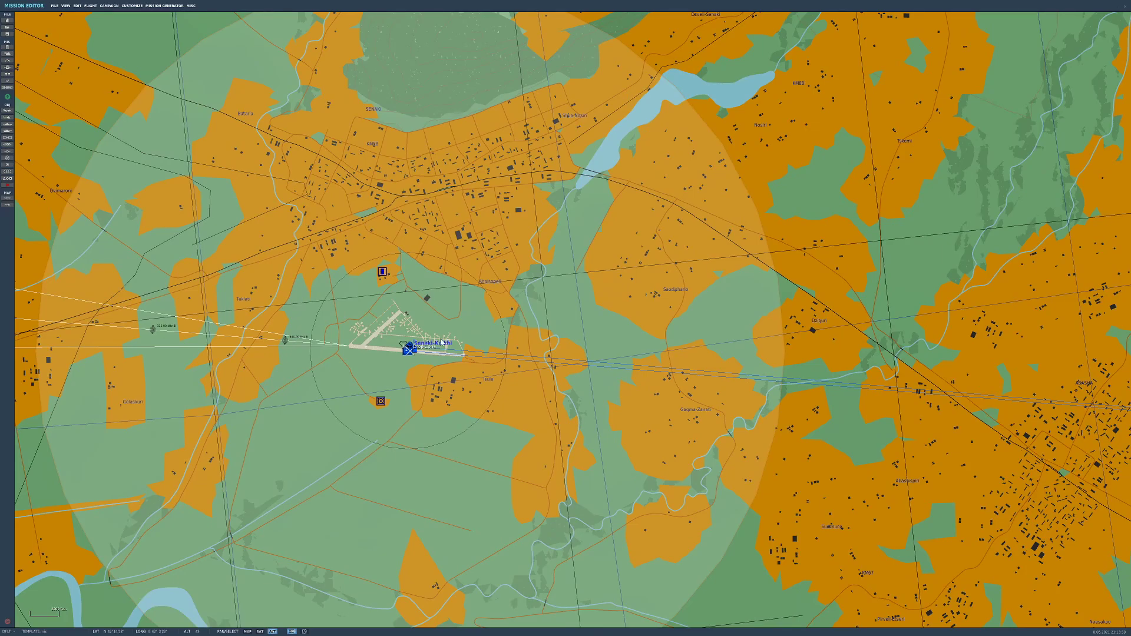
click(7, 95)
click(529, 336)
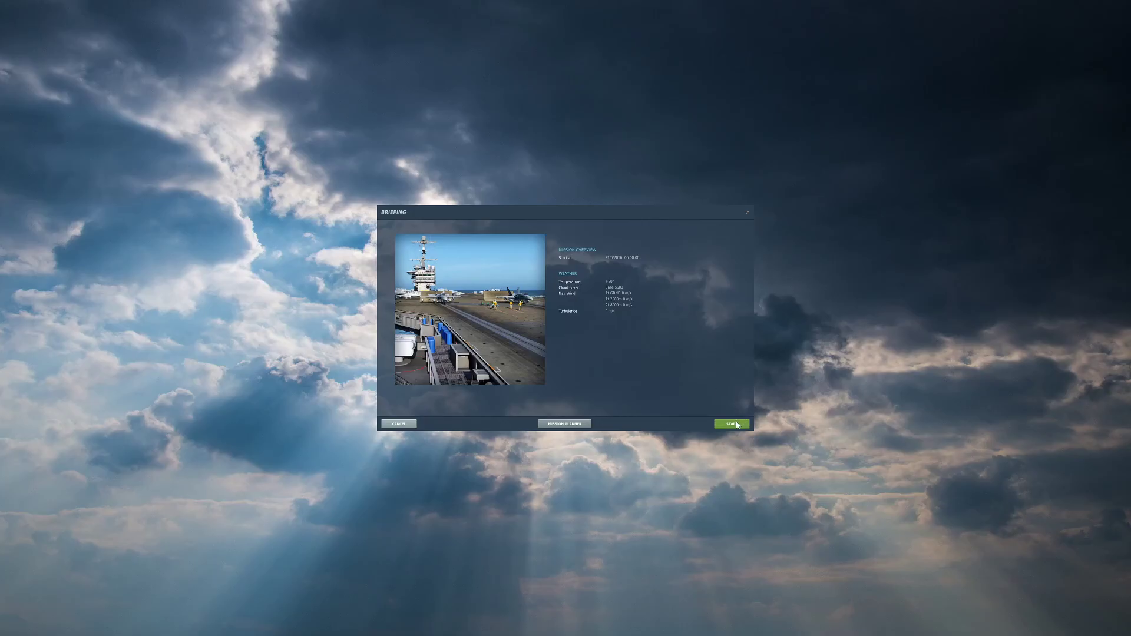
Start the mission from the briefing and begin flying the UH-1H
click(736, 425)
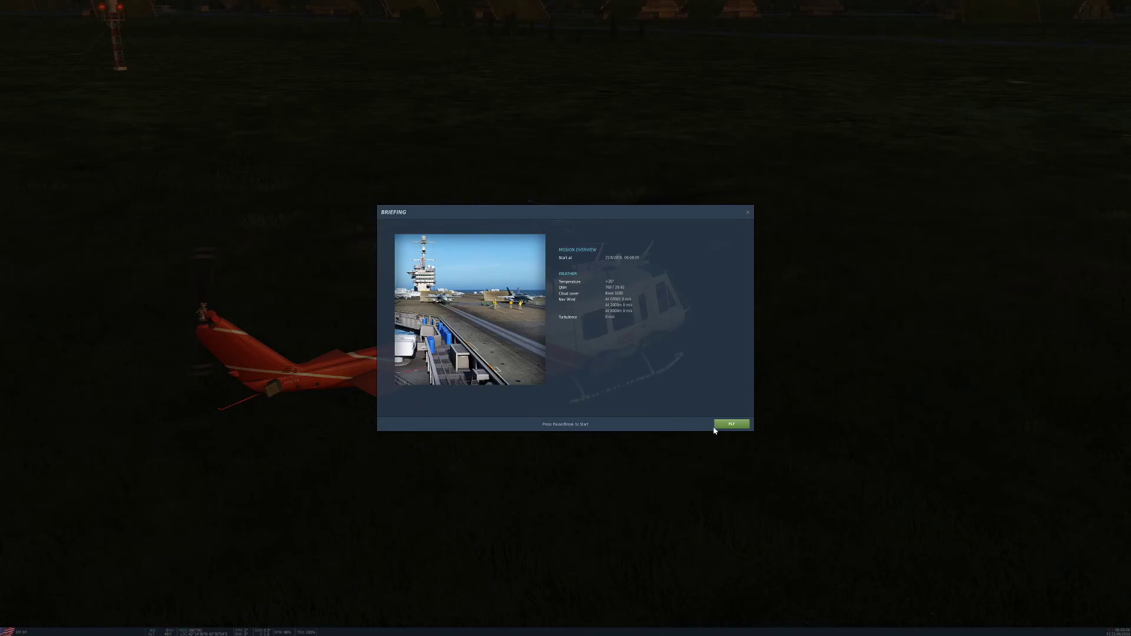
click(730, 424)
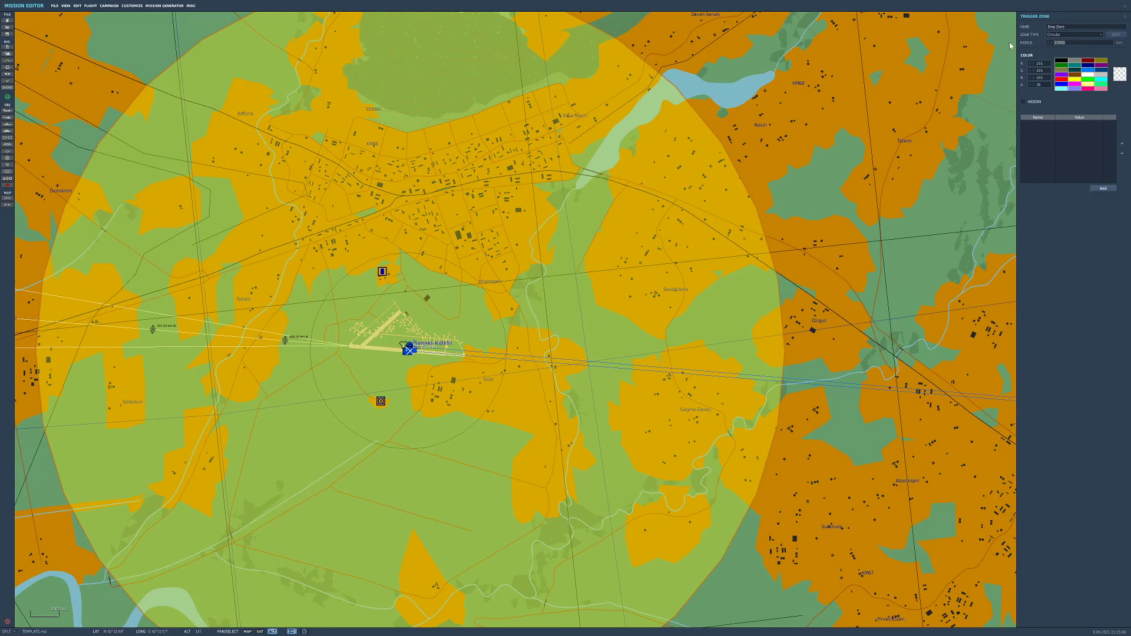
Set the Drop Zone radius to 10000
text(1000)
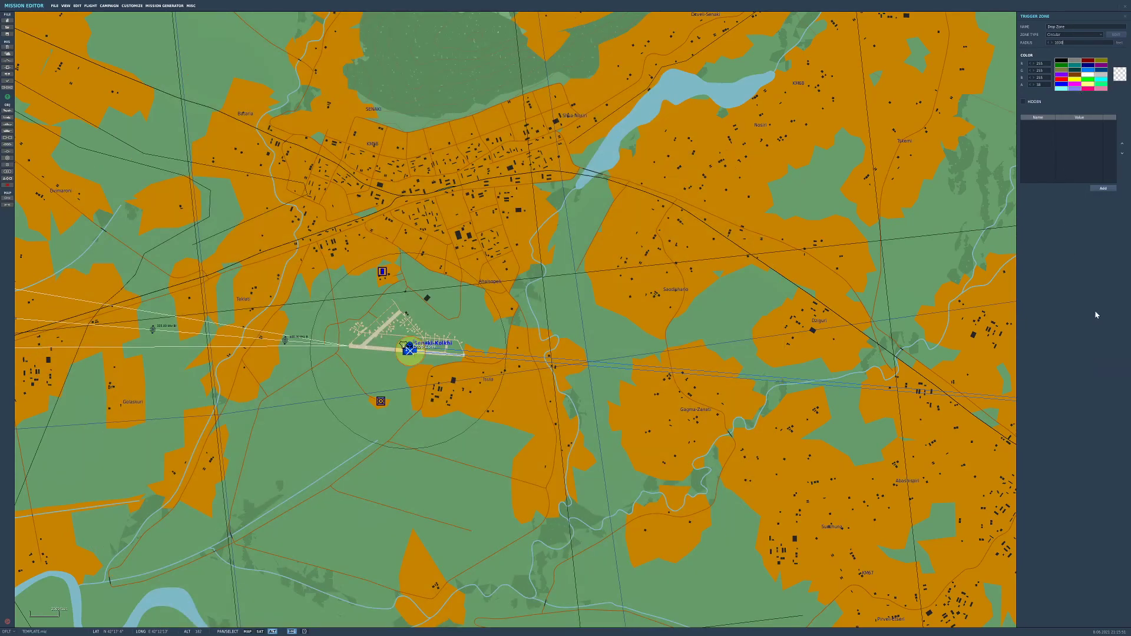
text(0)
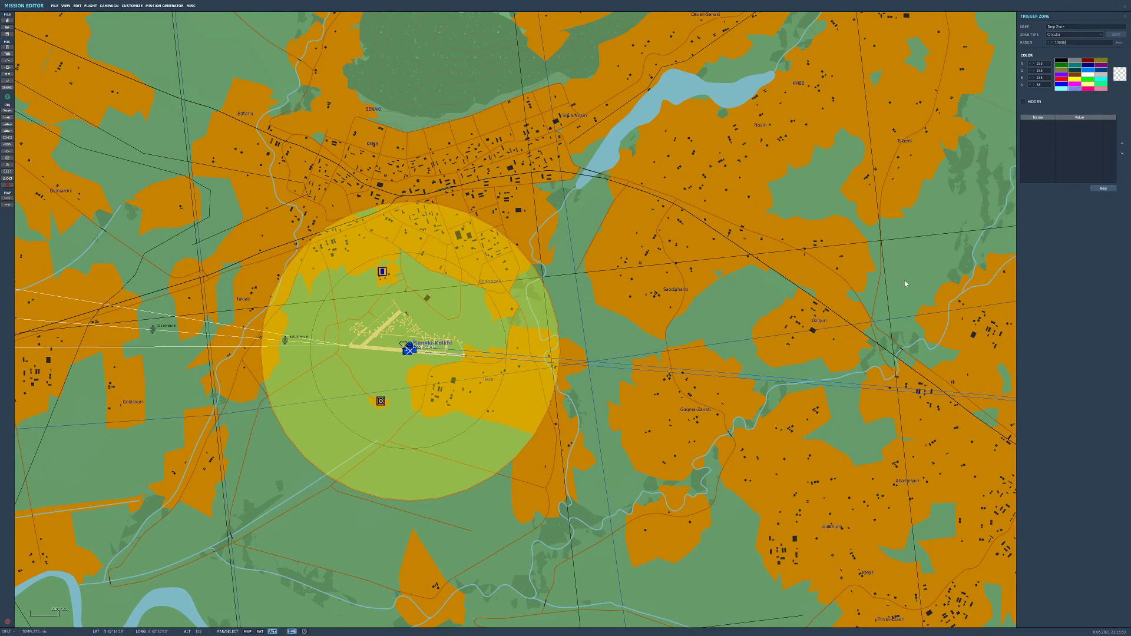
key(BackSpace)
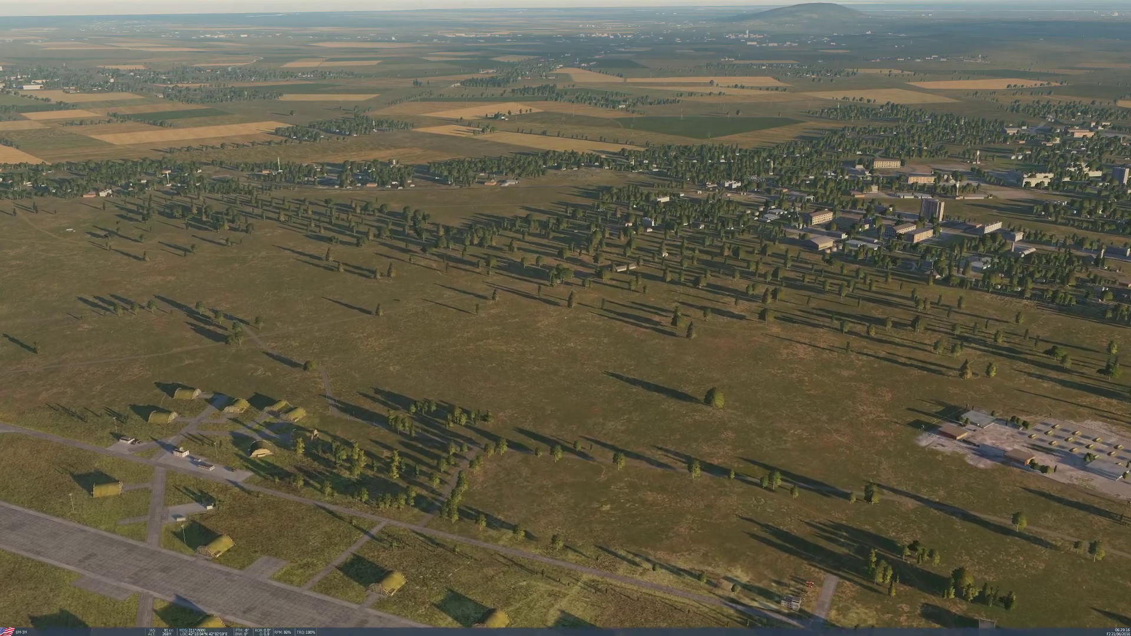
Pause the flight, quit the mission and go back to the Mission Editor
key(Escape)
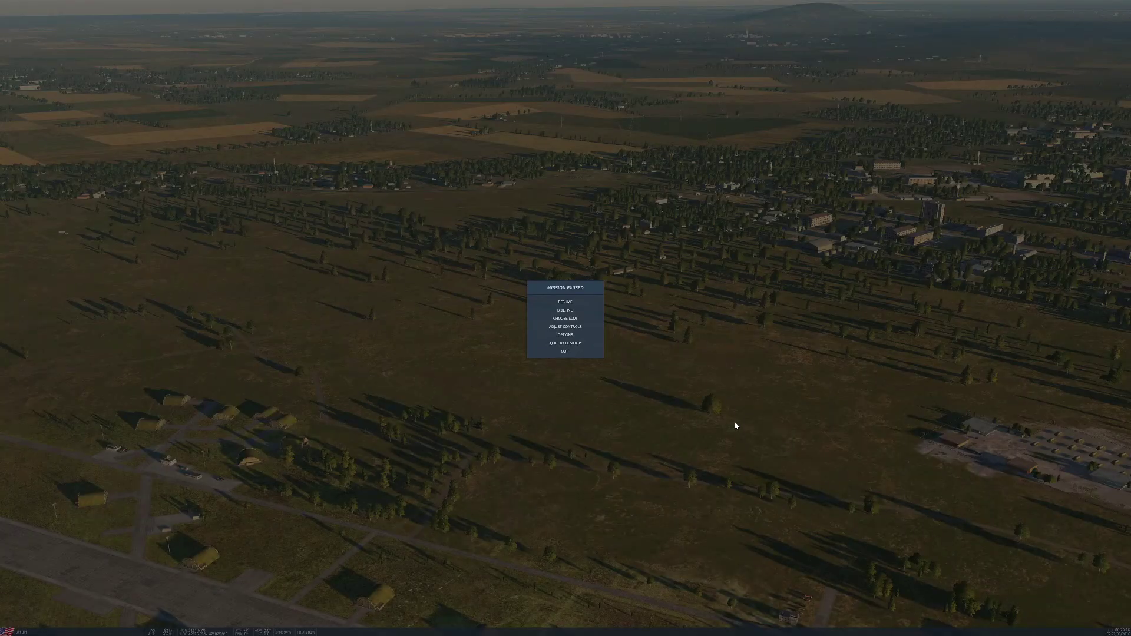
click(567, 351)
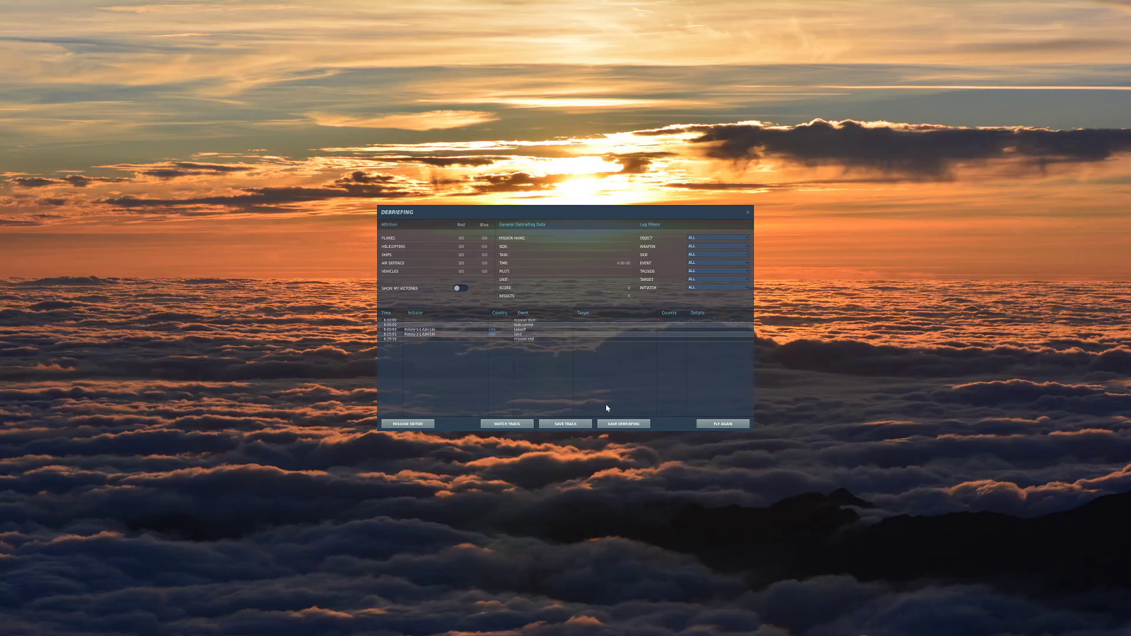
click(403, 424)
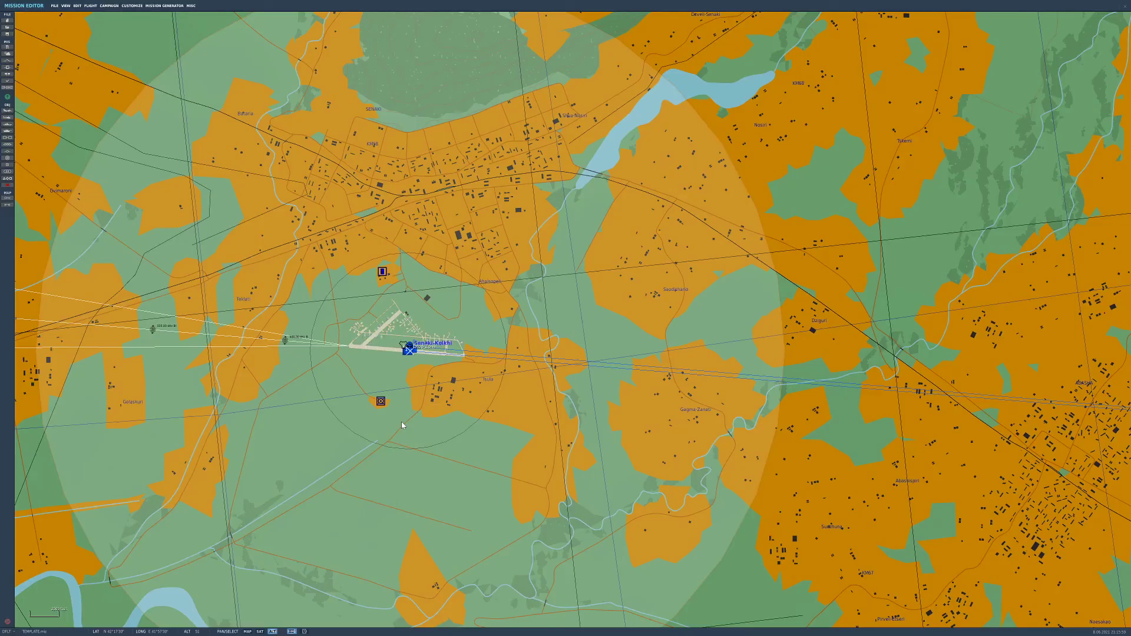